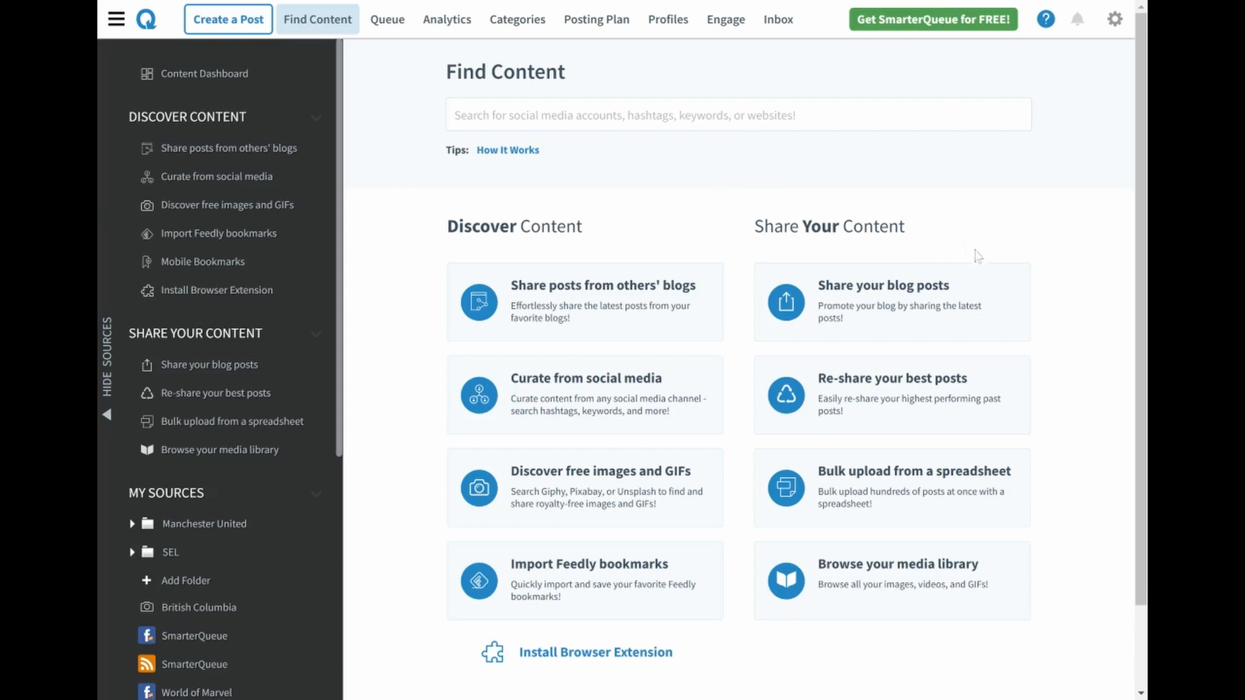
pyautogui.click(966, 407)
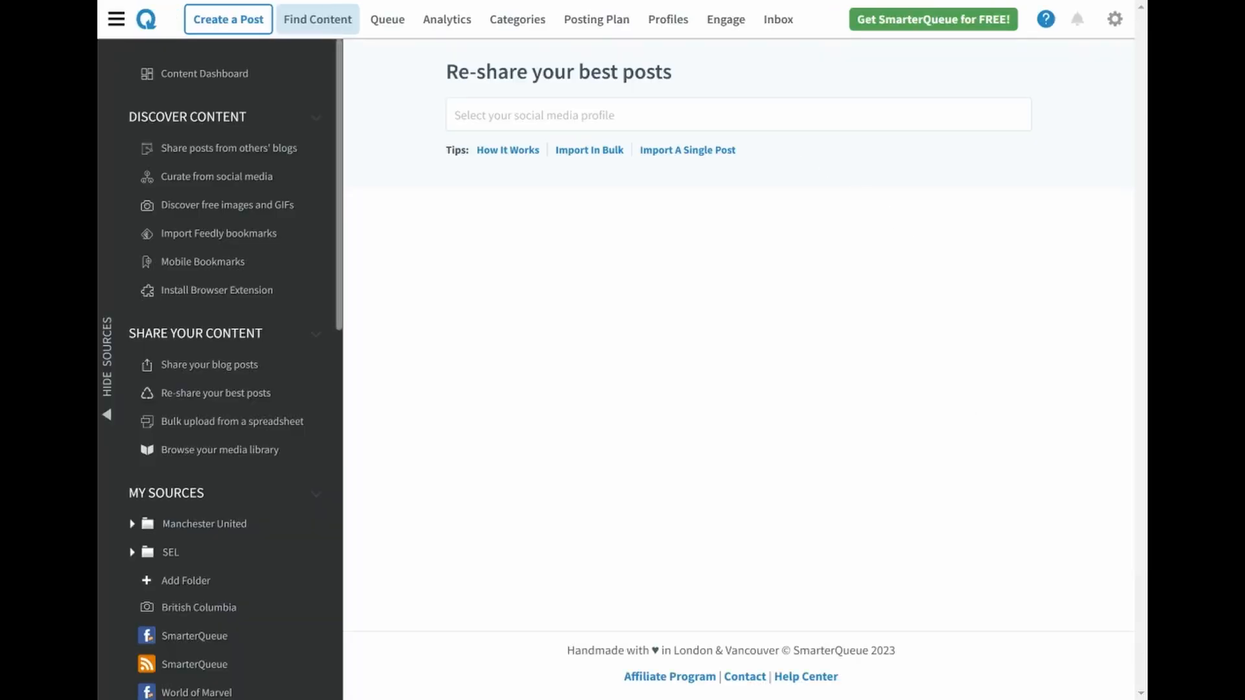
pyautogui.click(738, 114)
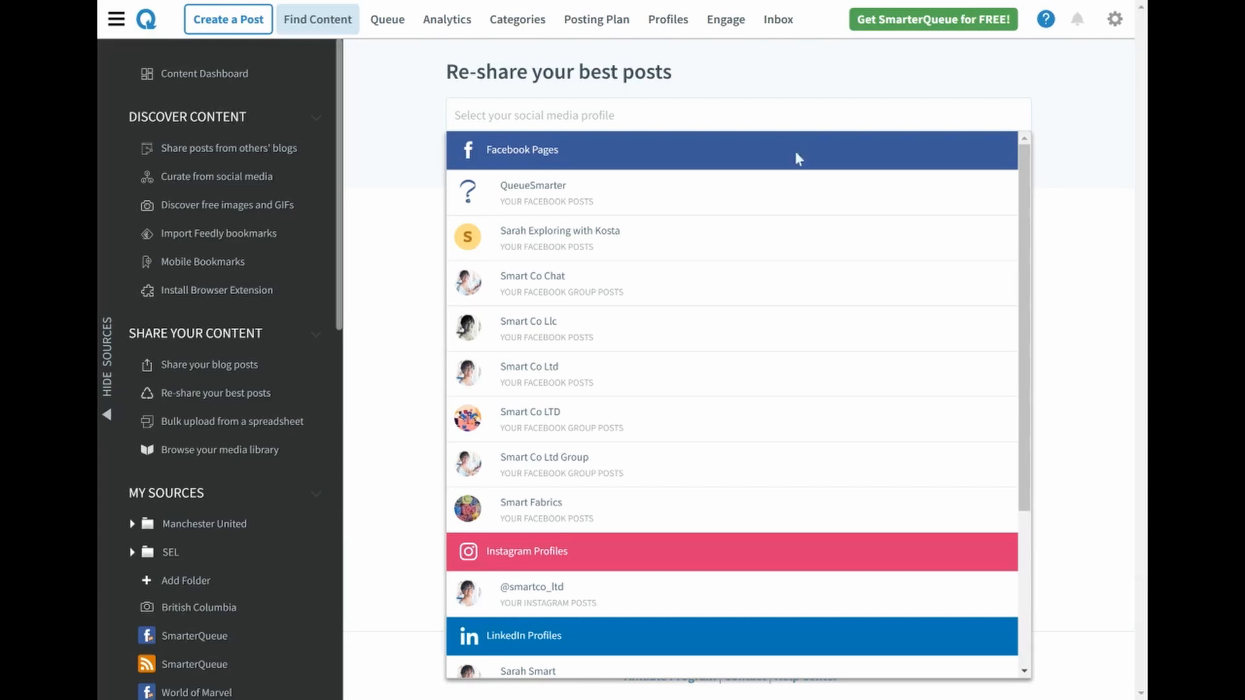
pyautogui.scroll(-3, 810, 285)
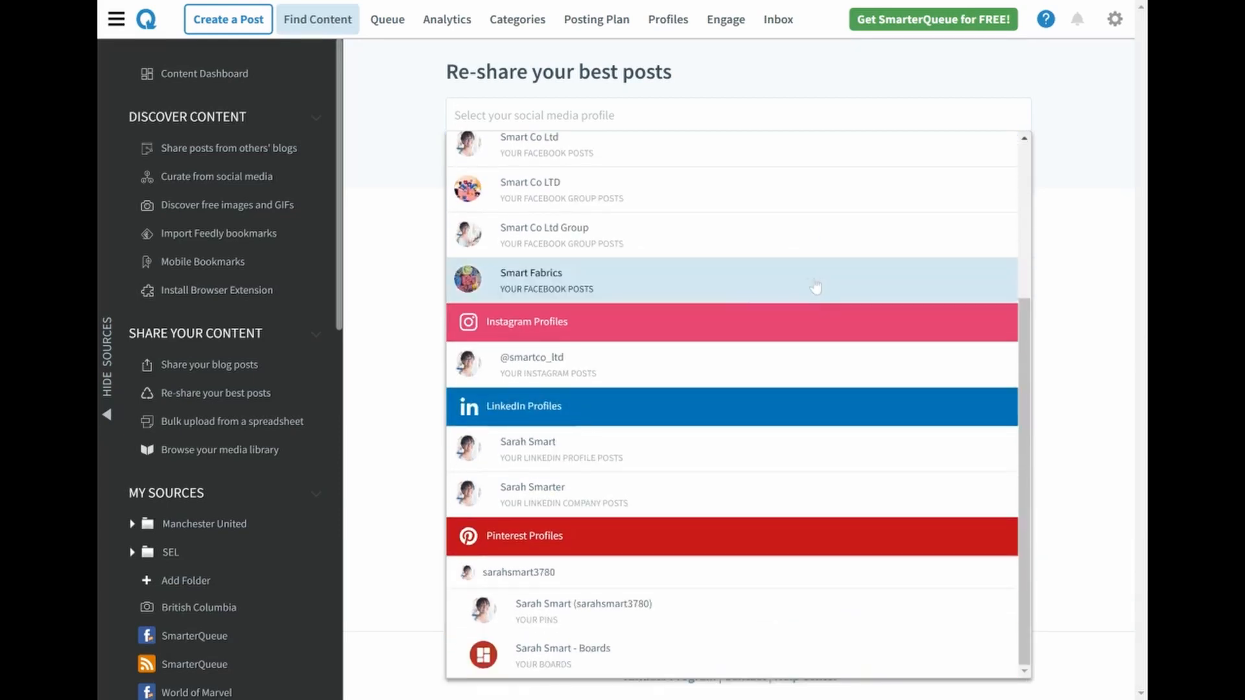
pyautogui.click(614, 374)
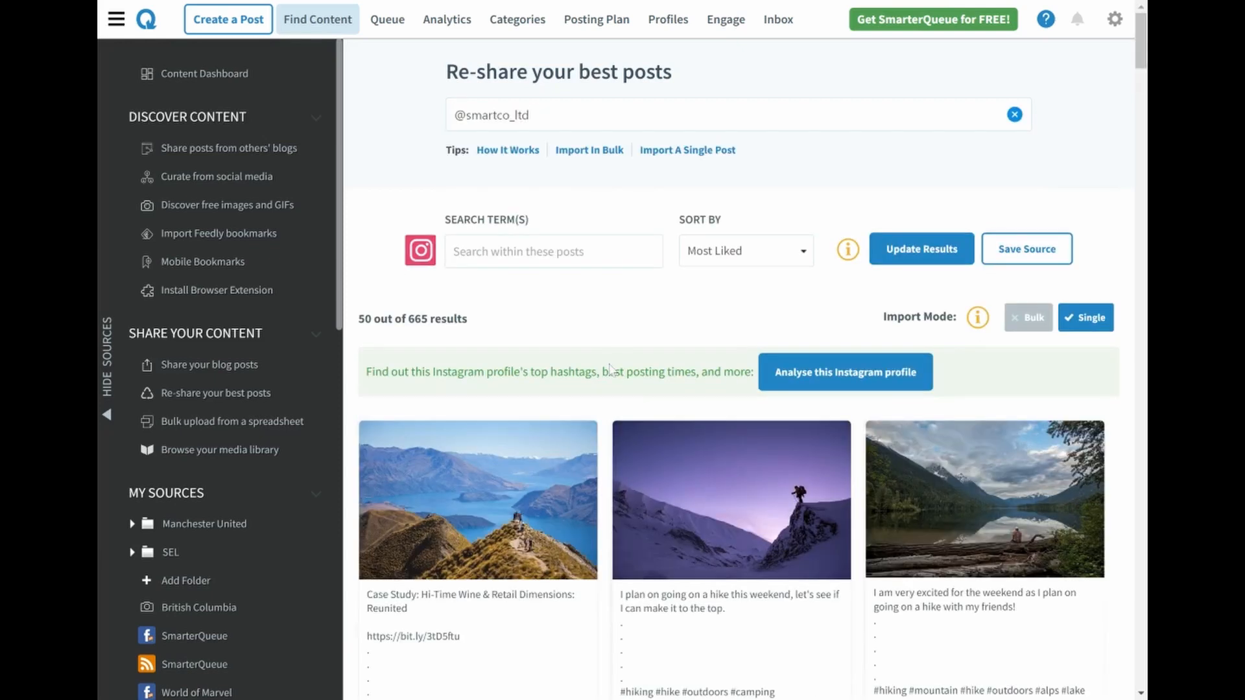
# Review the Instagram profile's most liked posts and show the share options for the weekend hike post with the purple sky
pyautogui.scroll(-1, 851, 219)
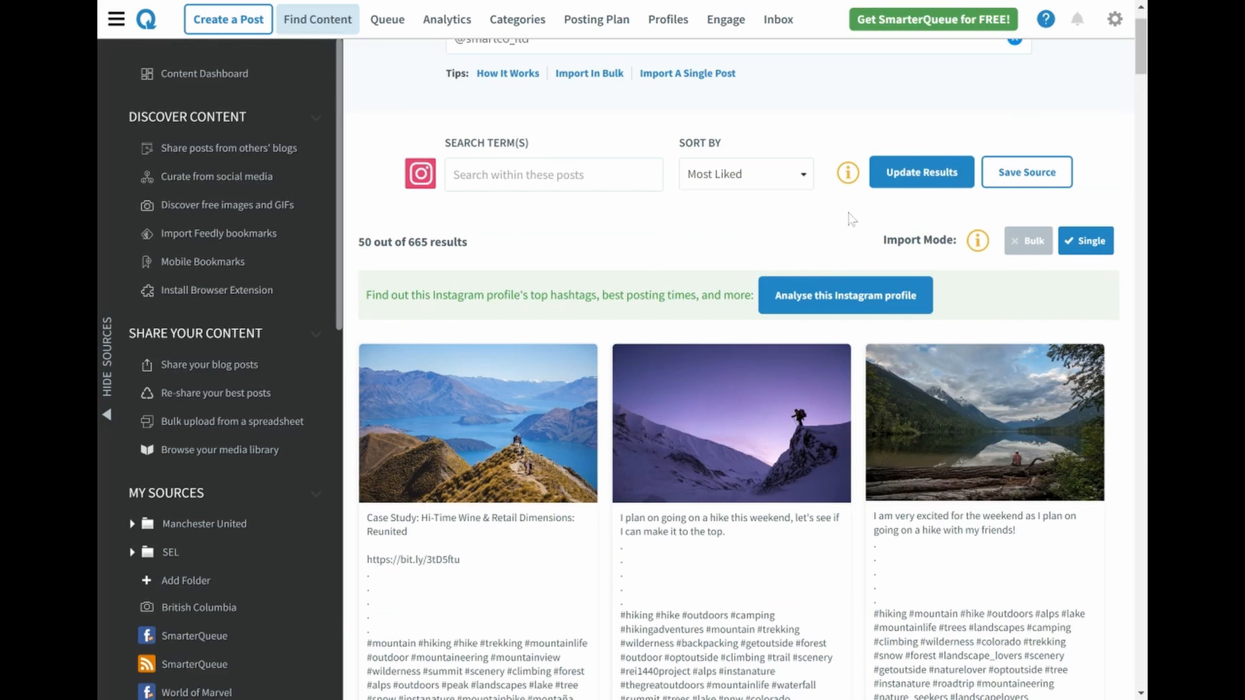
pyautogui.scroll(-1, 852, 219)
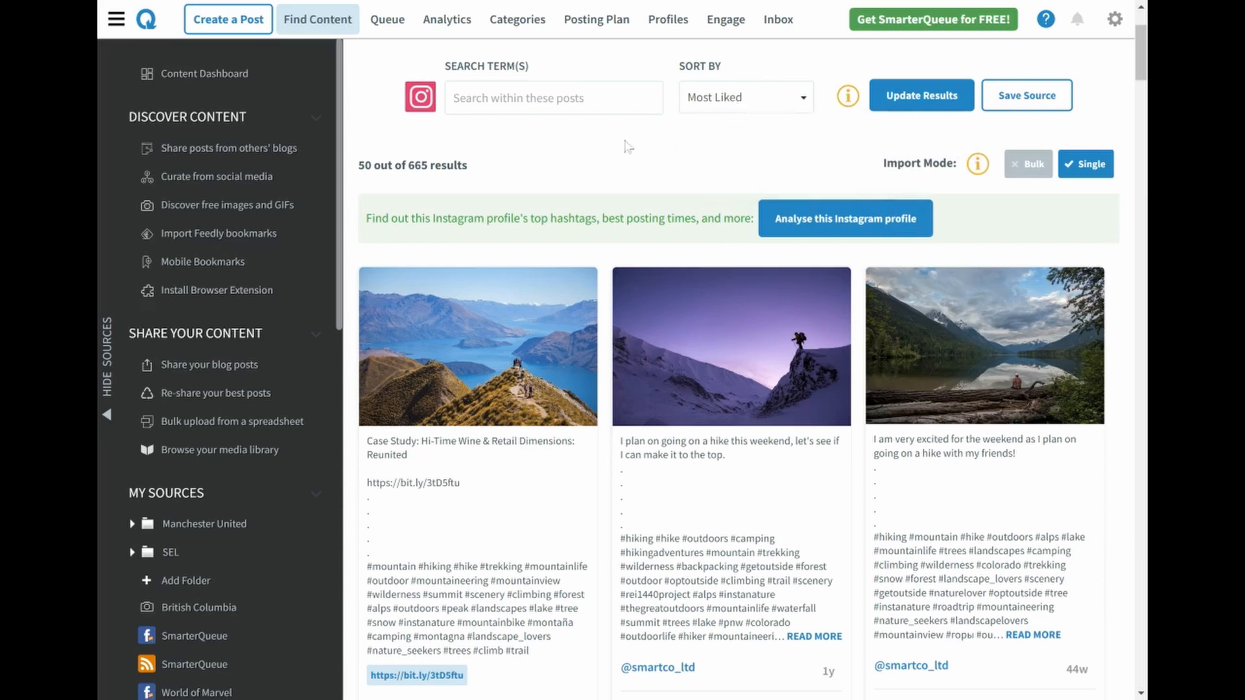
pyautogui.scroll(-3, 624, 148)
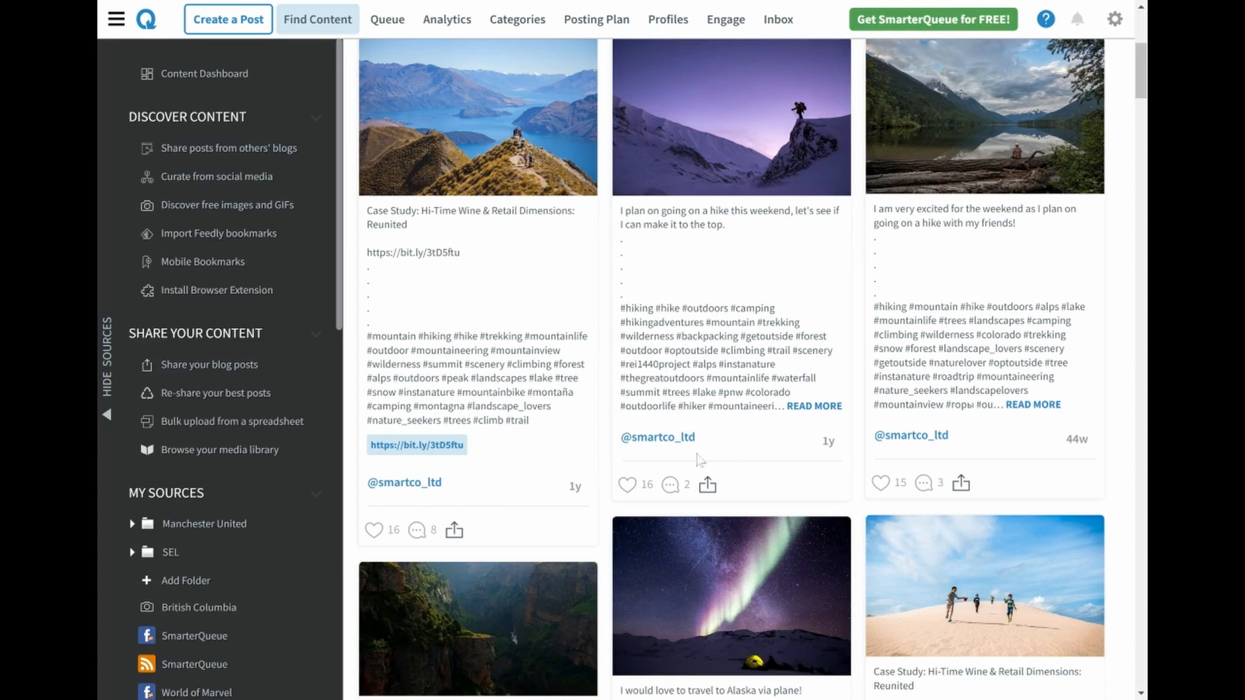
pyautogui.click(706, 485)
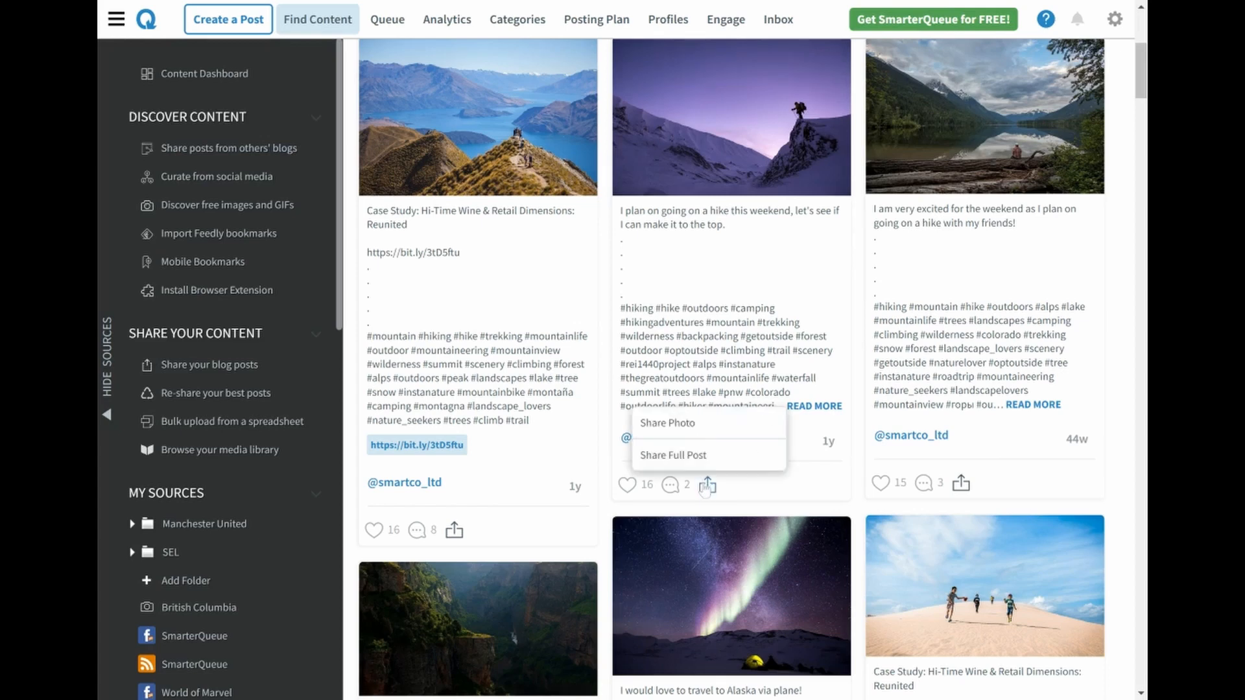
# Switch the Instagram results to bulk import mode and select only the first three posts
pyautogui.scroll(5, 931, 396)
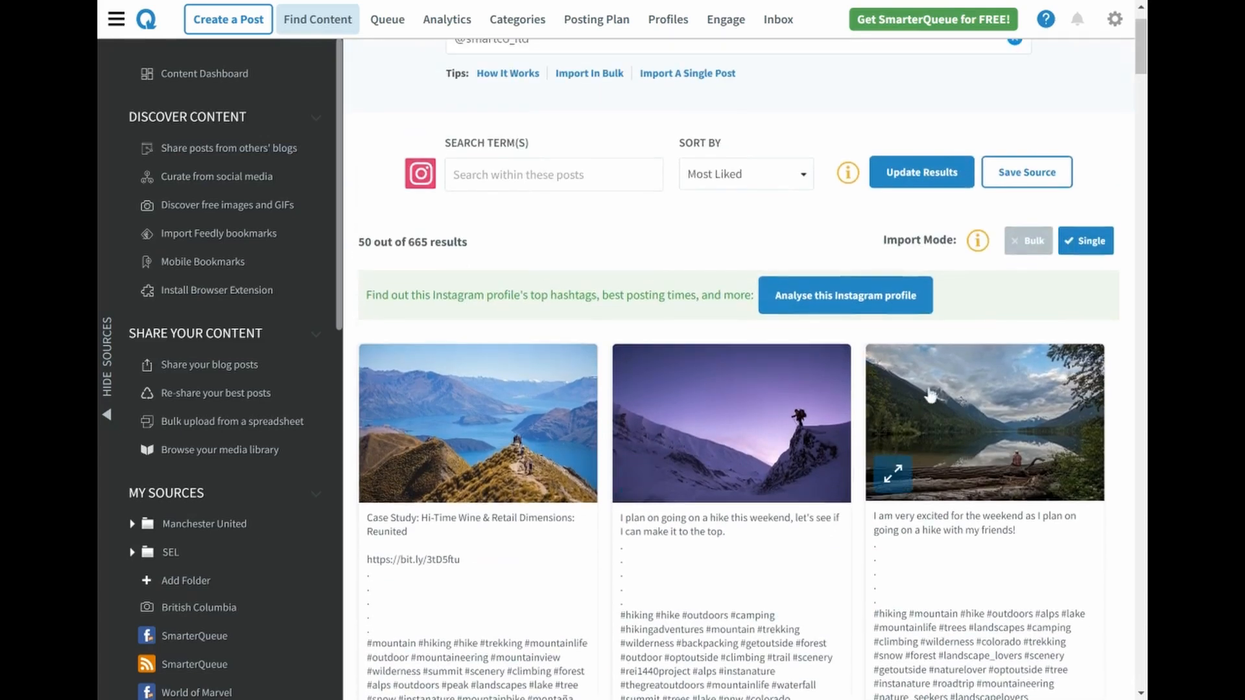
pyautogui.click(1014, 247)
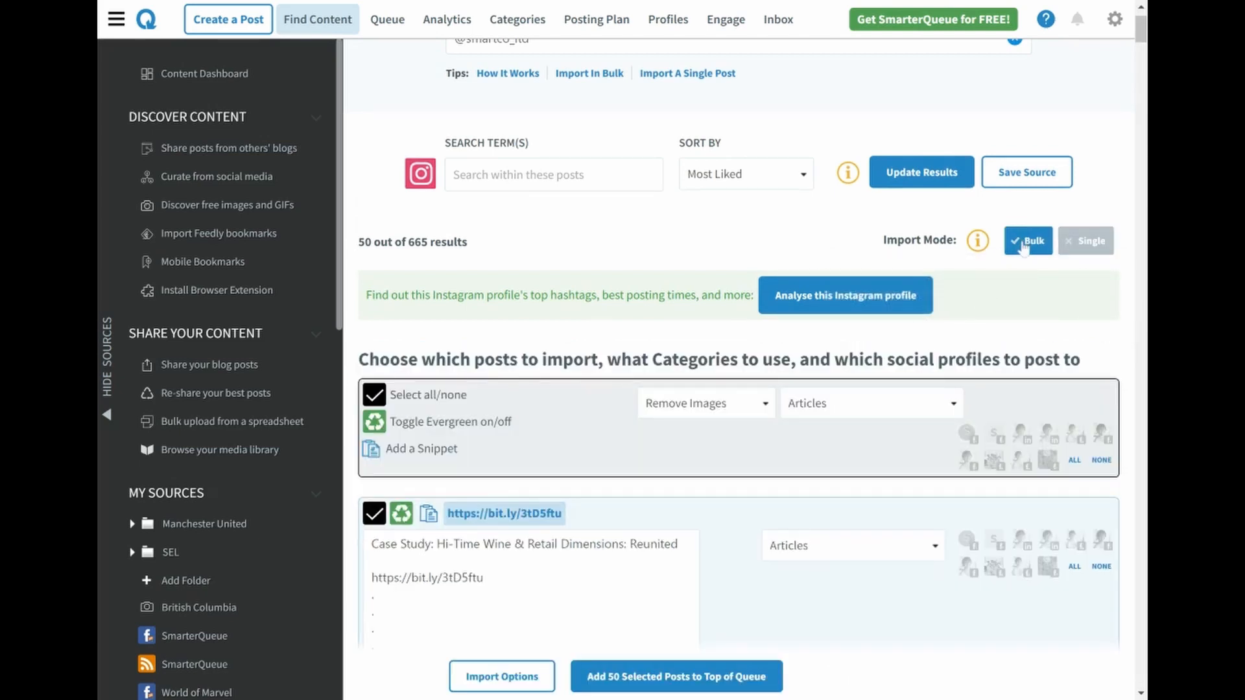
pyautogui.scroll(-2, 988, 250)
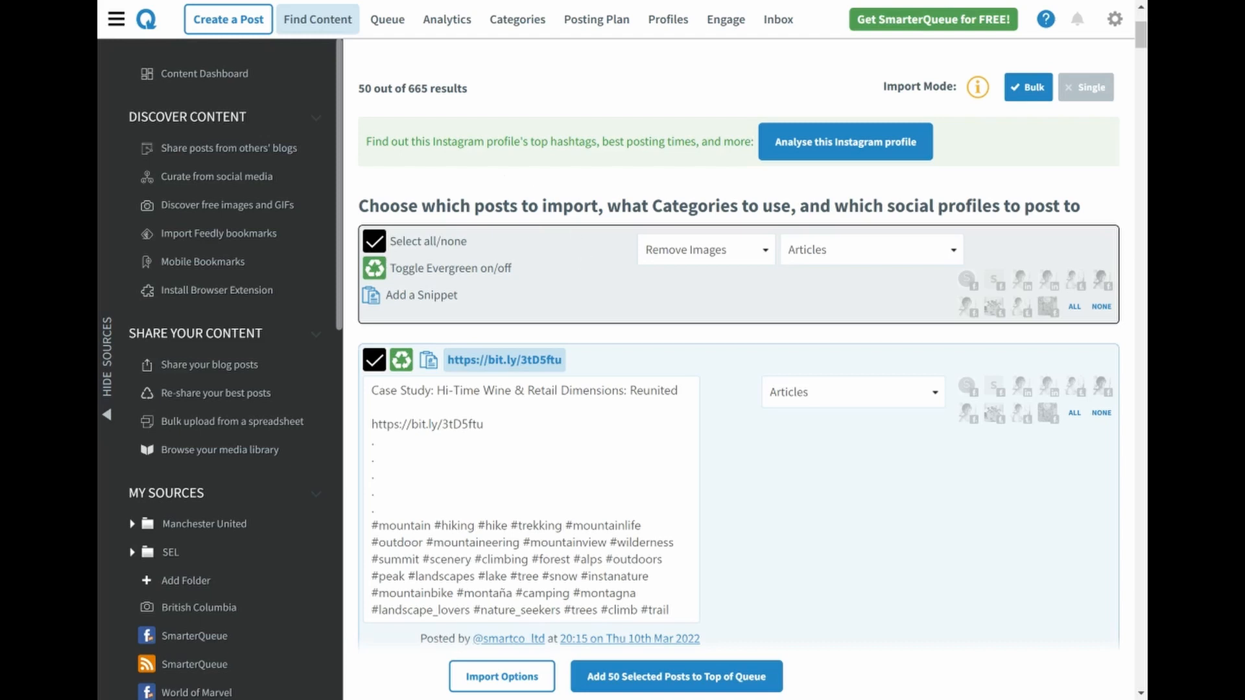
pyautogui.click(379, 248)
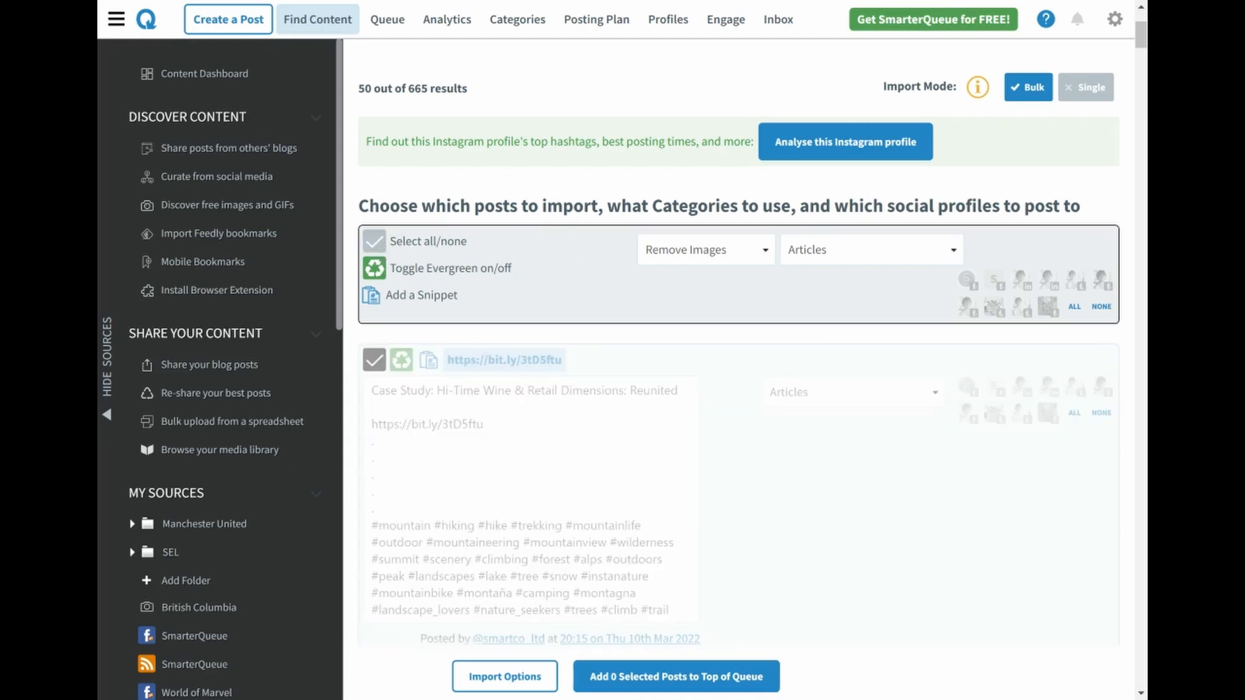
pyautogui.click(381, 378)
pyautogui.scroll(-3, 380, 377)
pyautogui.scroll(-1, 380, 377)
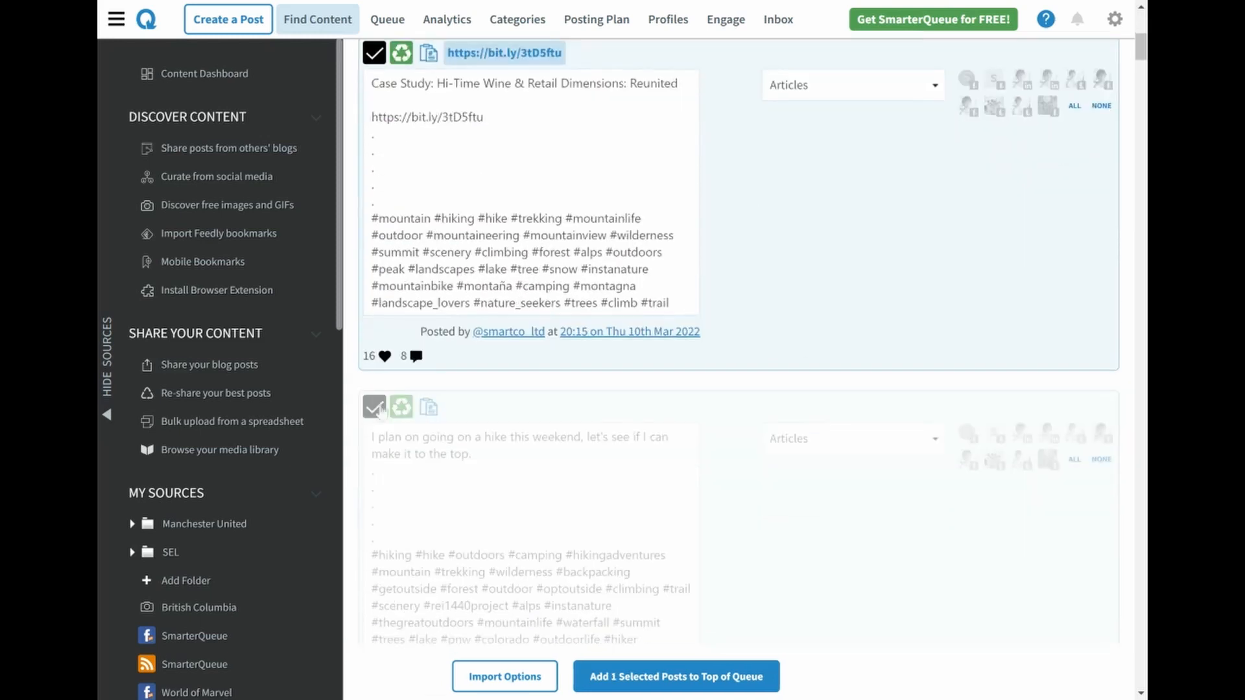
pyautogui.click(380, 410)
pyautogui.scroll(-3, 381, 415)
pyautogui.click(376, 530)
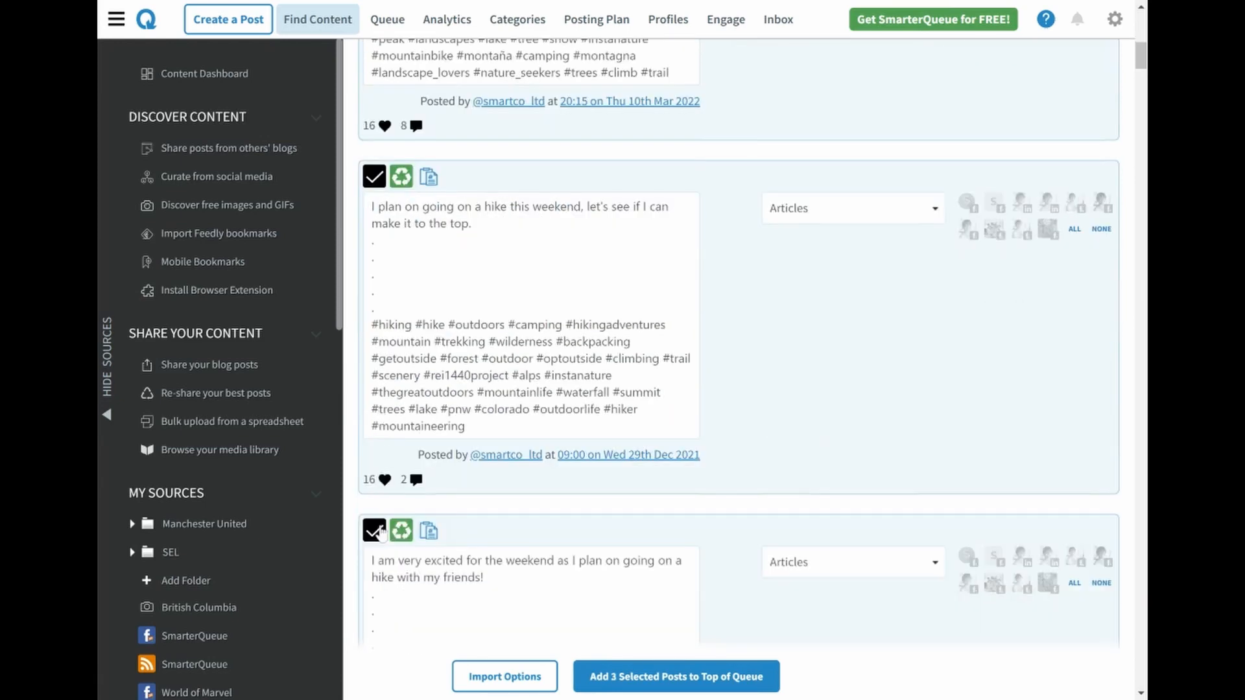
# Set the category of all selected Instagram posts to Inspiration, keeping Evergreen on
pyautogui.scroll(7, 381, 532)
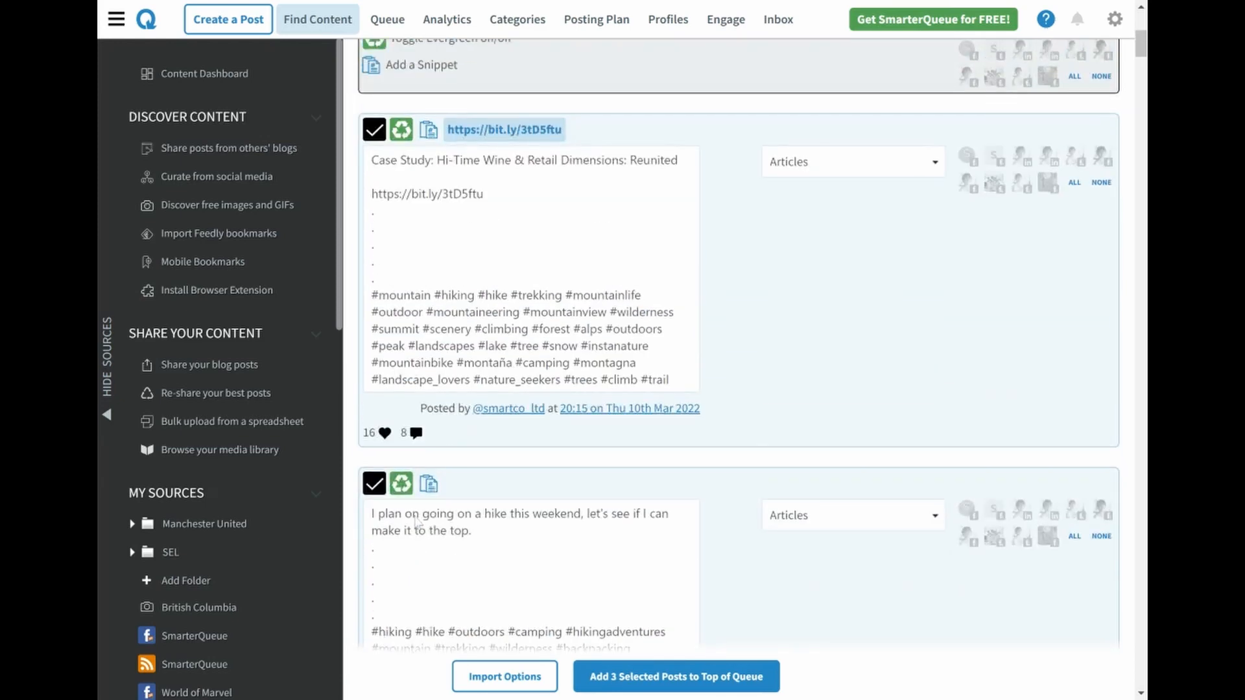
pyautogui.scroll(1, 550, 376)
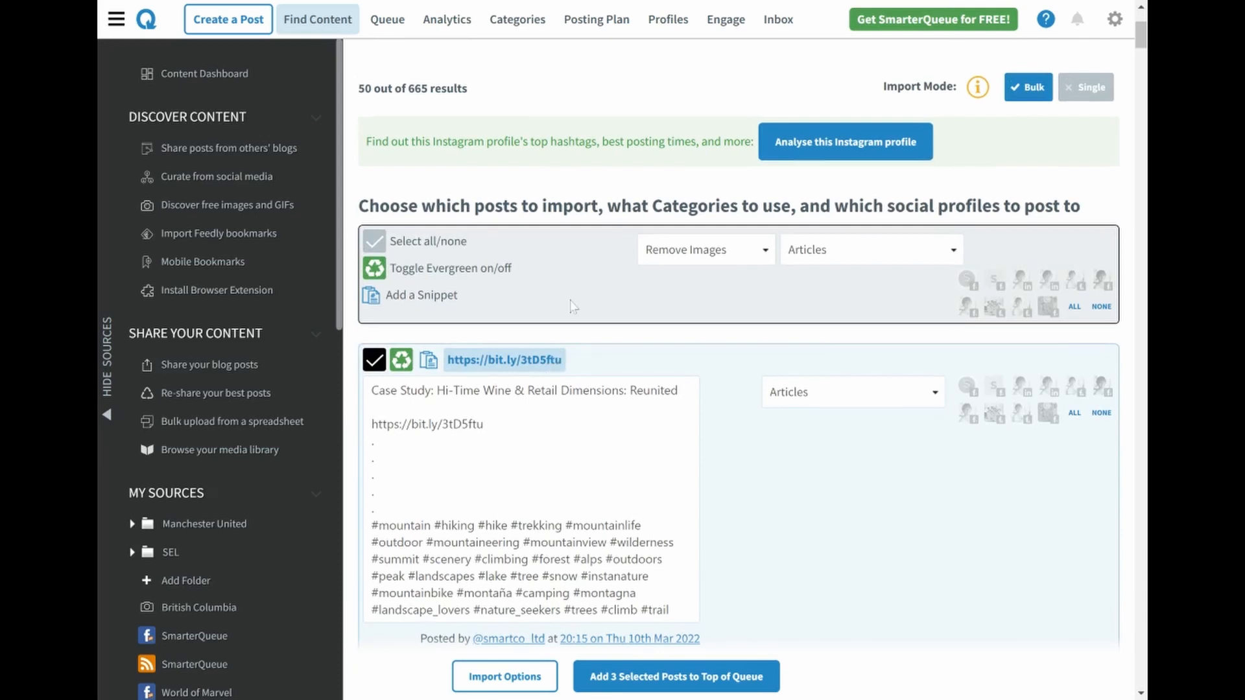
pyautogui.click(380, 273)
pyautogui.click(382, 278)
pyautogui.click(830, 257)
pyautogui.click(855, 329)
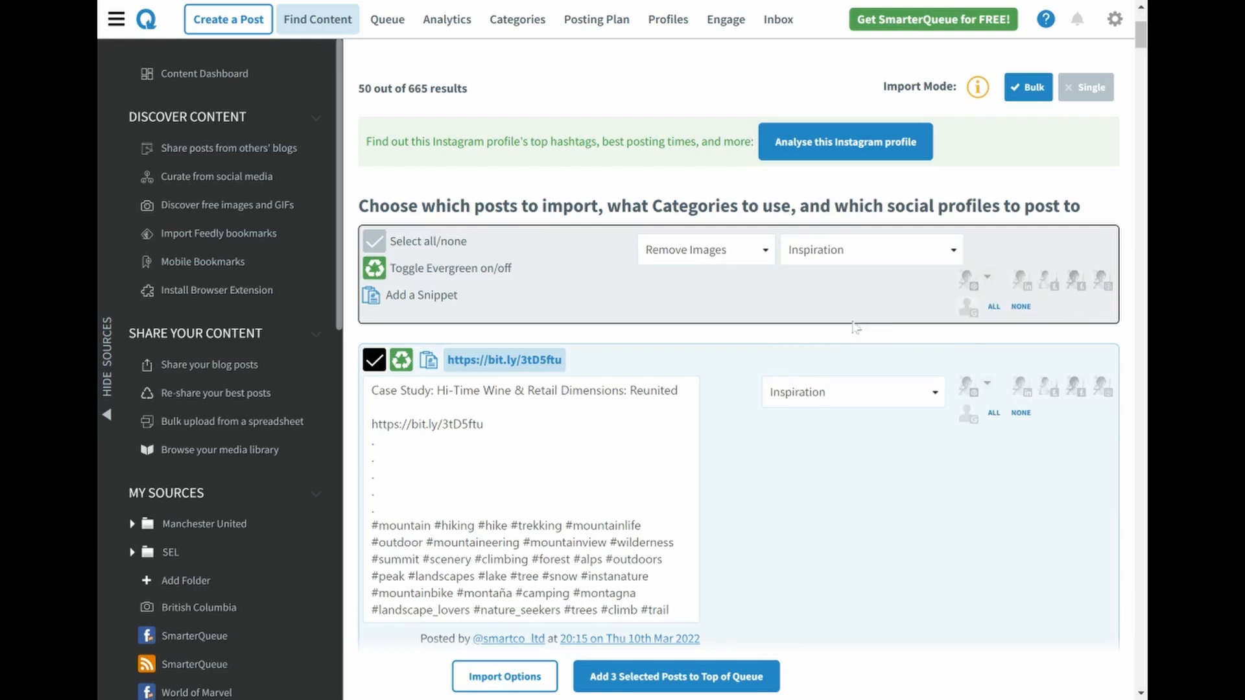
# Assign the Instagram profile and the one just before it to the three selected posts, and add them to the top of the queue
pyautogui.click(1105, 289)
pyautogui.click(1076, 288)
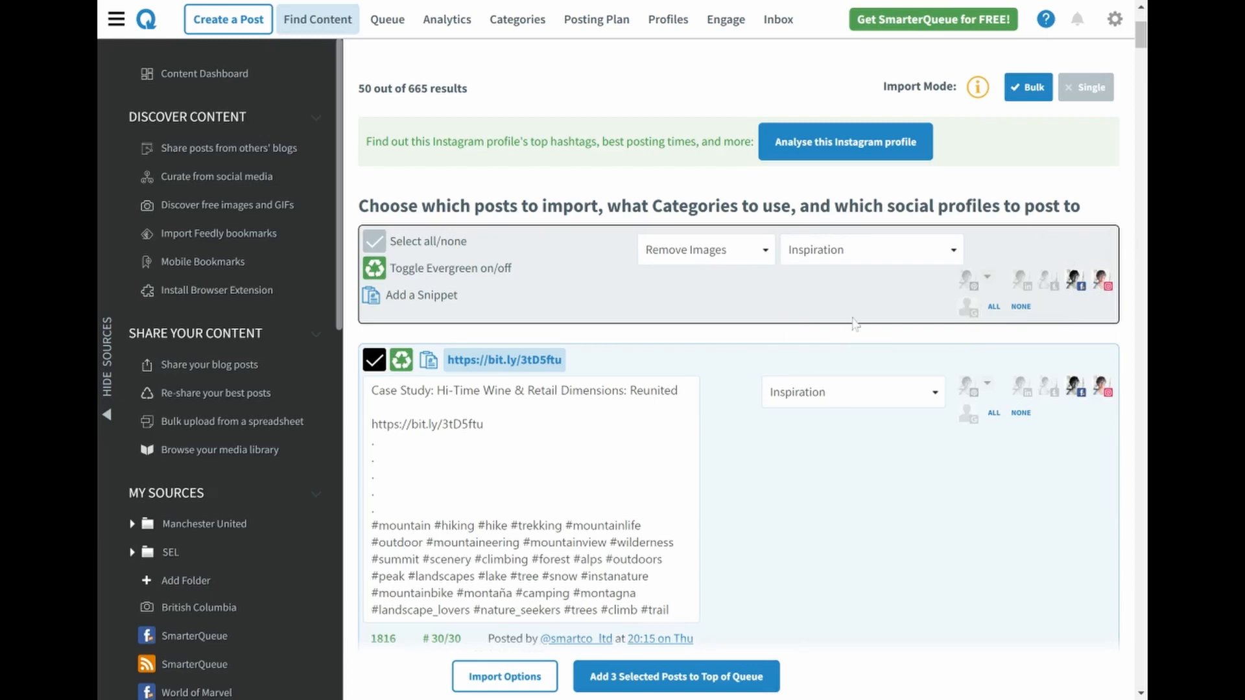
pyautogui.click(687, 678)
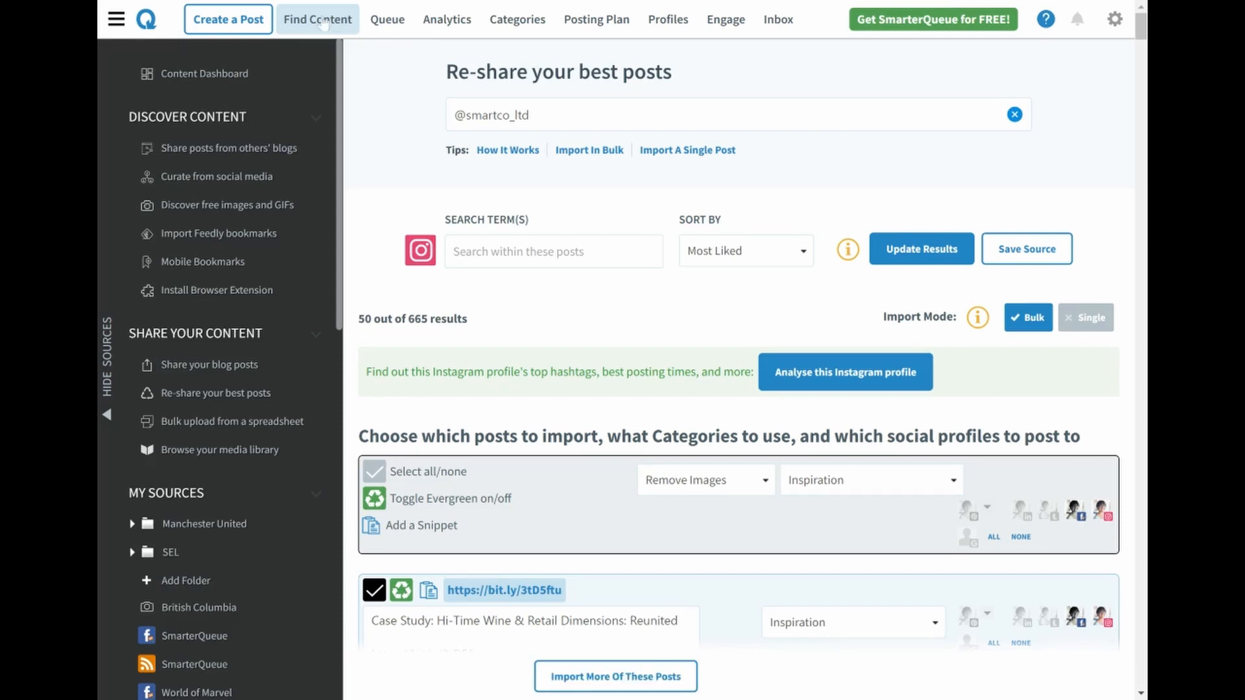
pyautogui.click(322, 22)
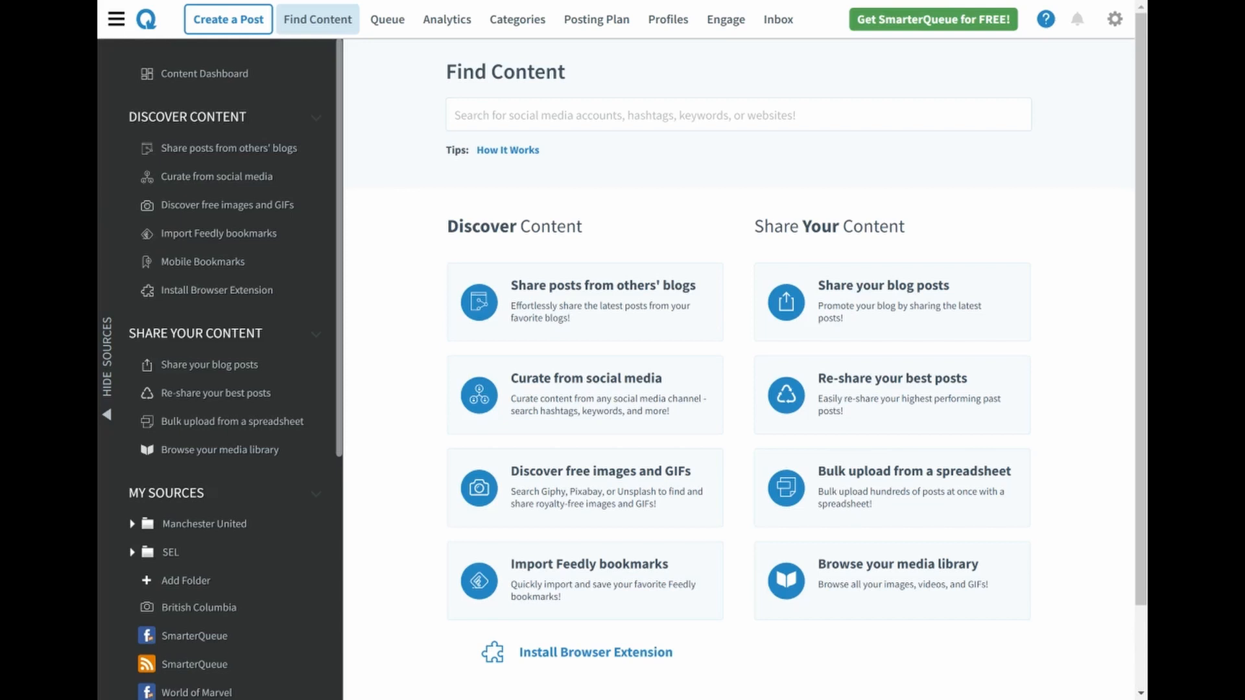
pyautogui.click(646, 312)
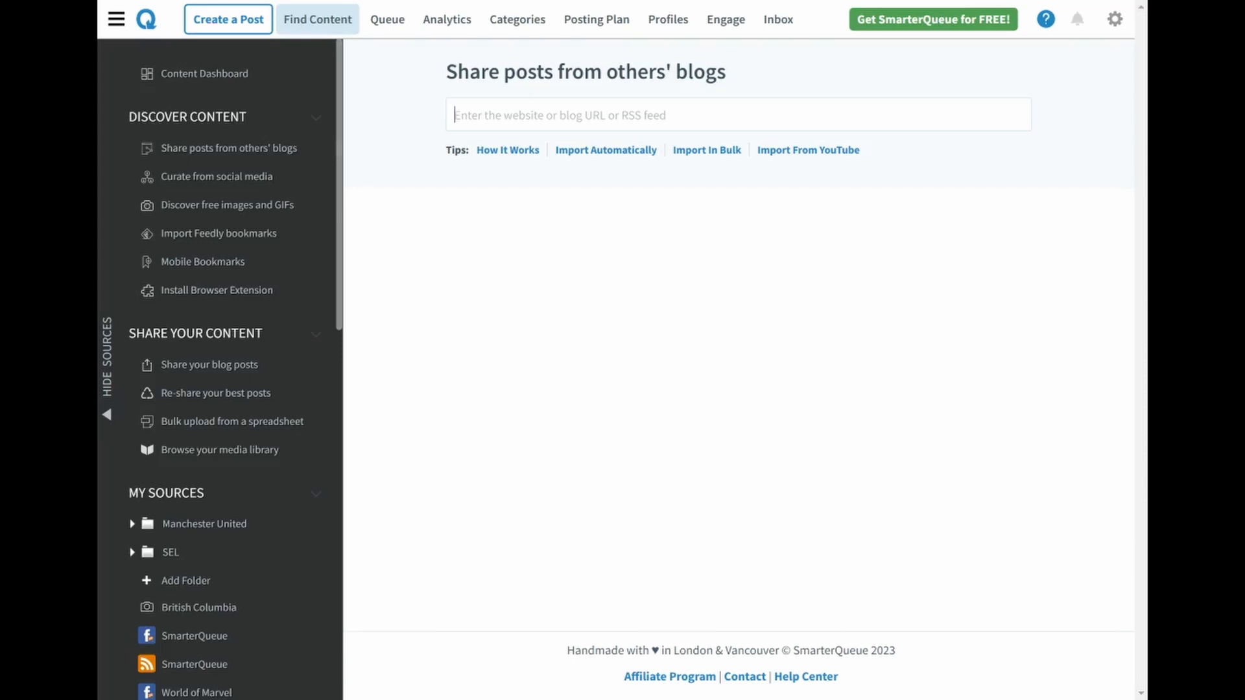
pyautogui.write('www.smittenk')
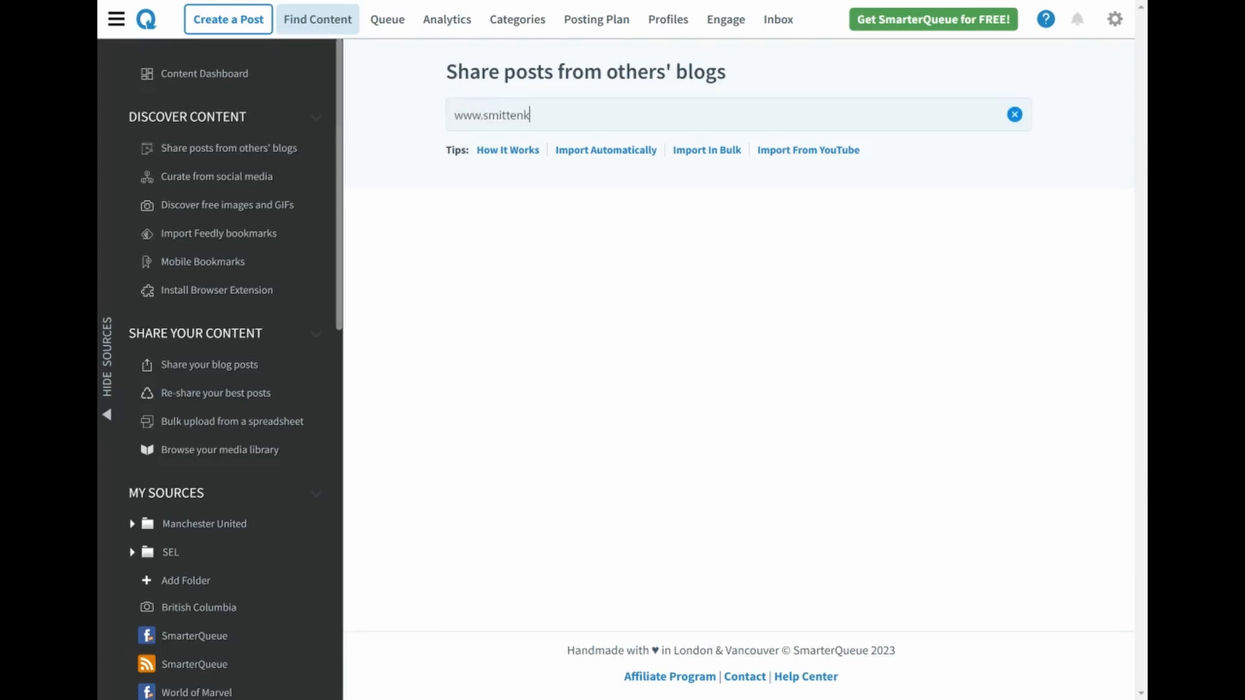
pyautogui.write('itchen.com/feed/')
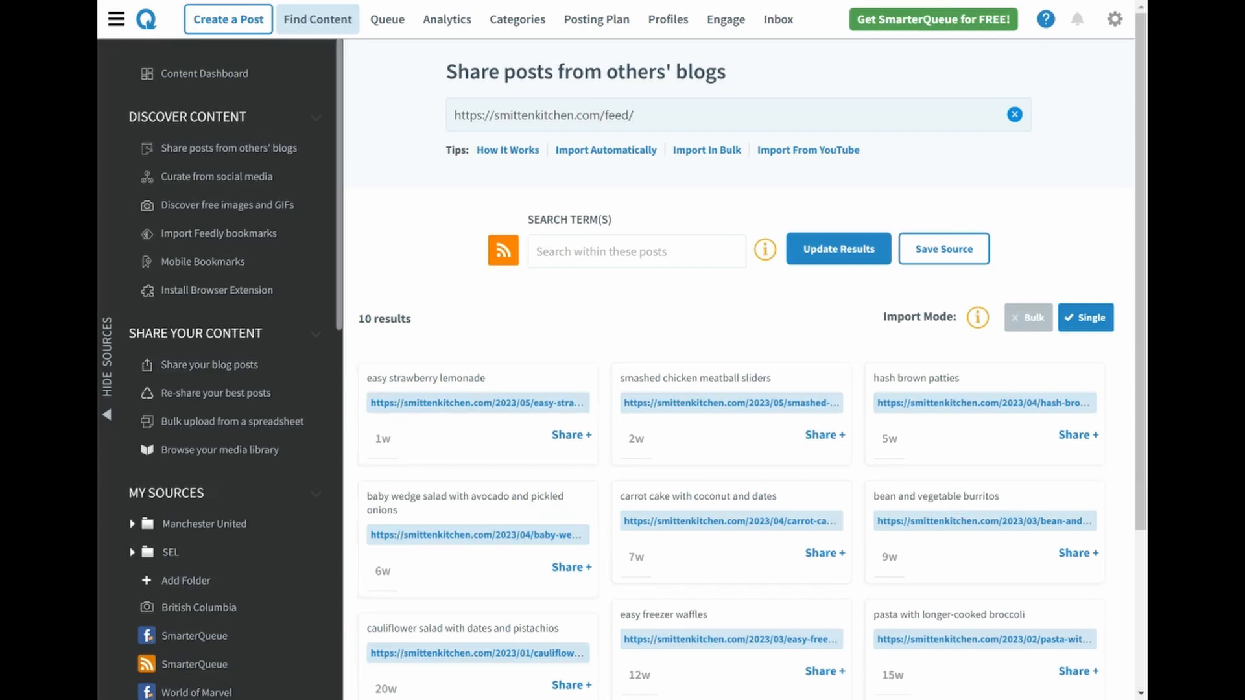
# Switch the blog results to bulk import mode and set the category of all posts to Inspiration
pyautogui.click(1027, 318)
pyautogui.click(1023, 326)
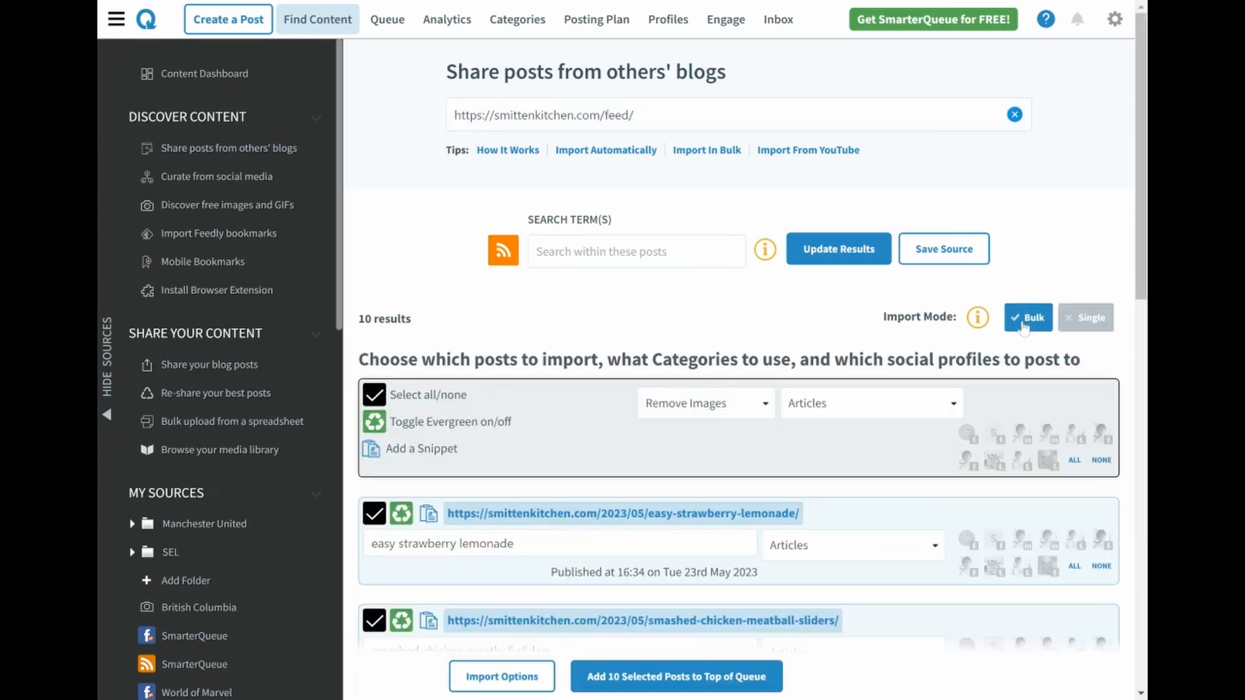
pyautogui.scroll(-1, 928, 333)
pyautogui.scroll(-1, 911, 328)
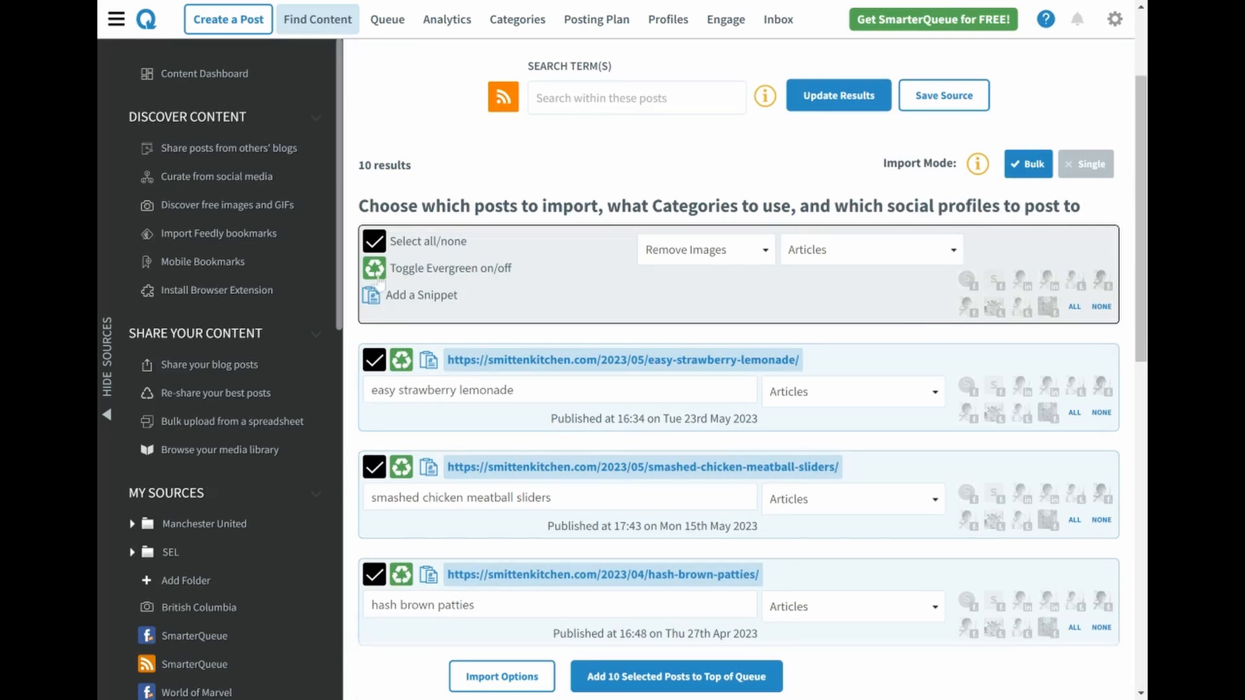
pyautogui.click(804, 253)
pyautogui.click(887, 329)
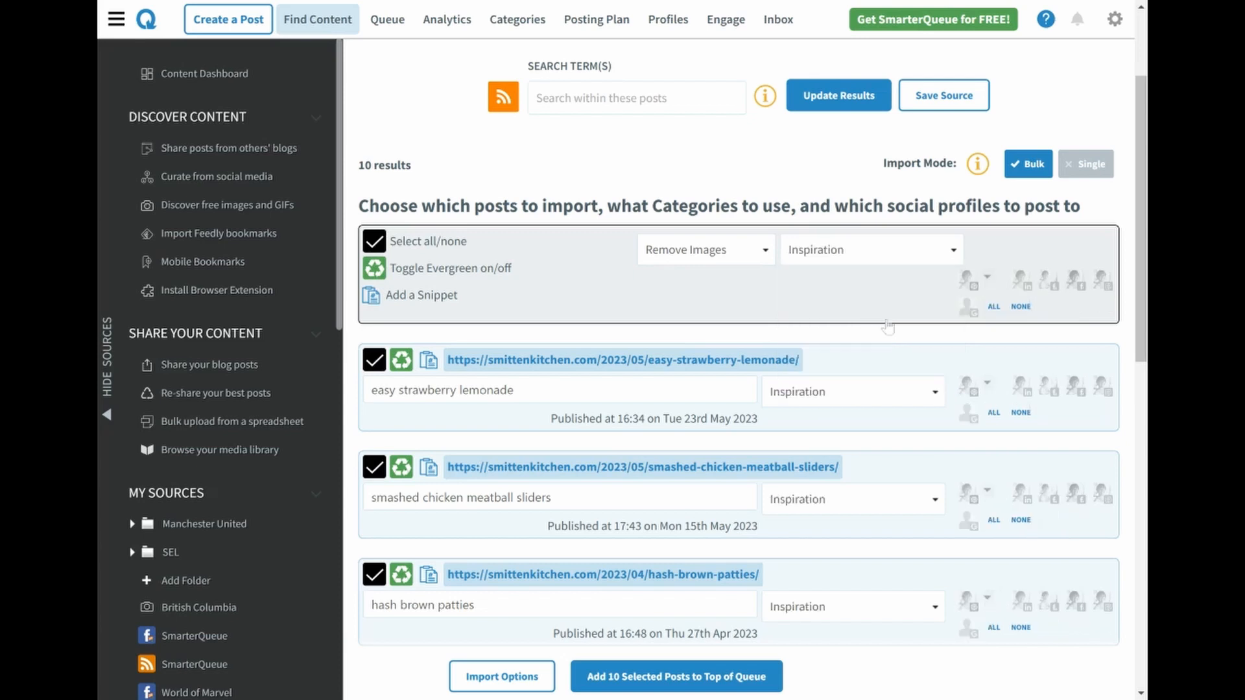
# Assign the profile after LinkedIn and the Instagram profile to all 10 blog posts, and add them to the top of the queue
pyautogui.click(1048, 282)
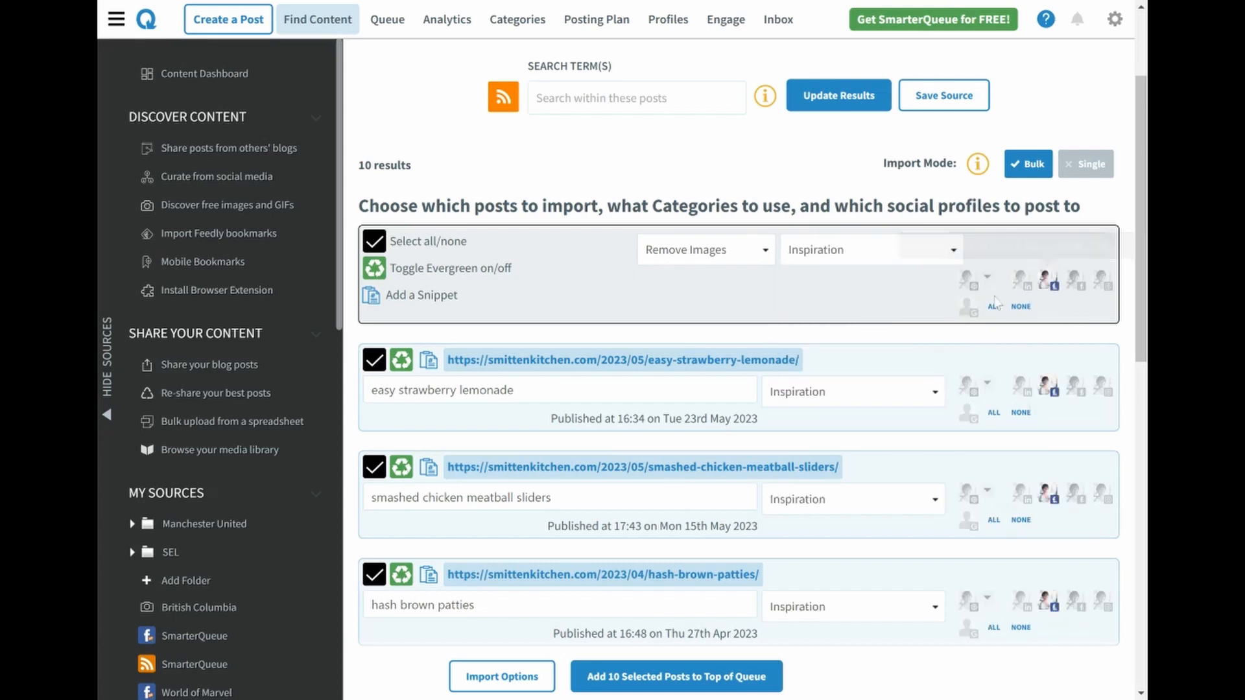
pyautogui.click(1102, 282)
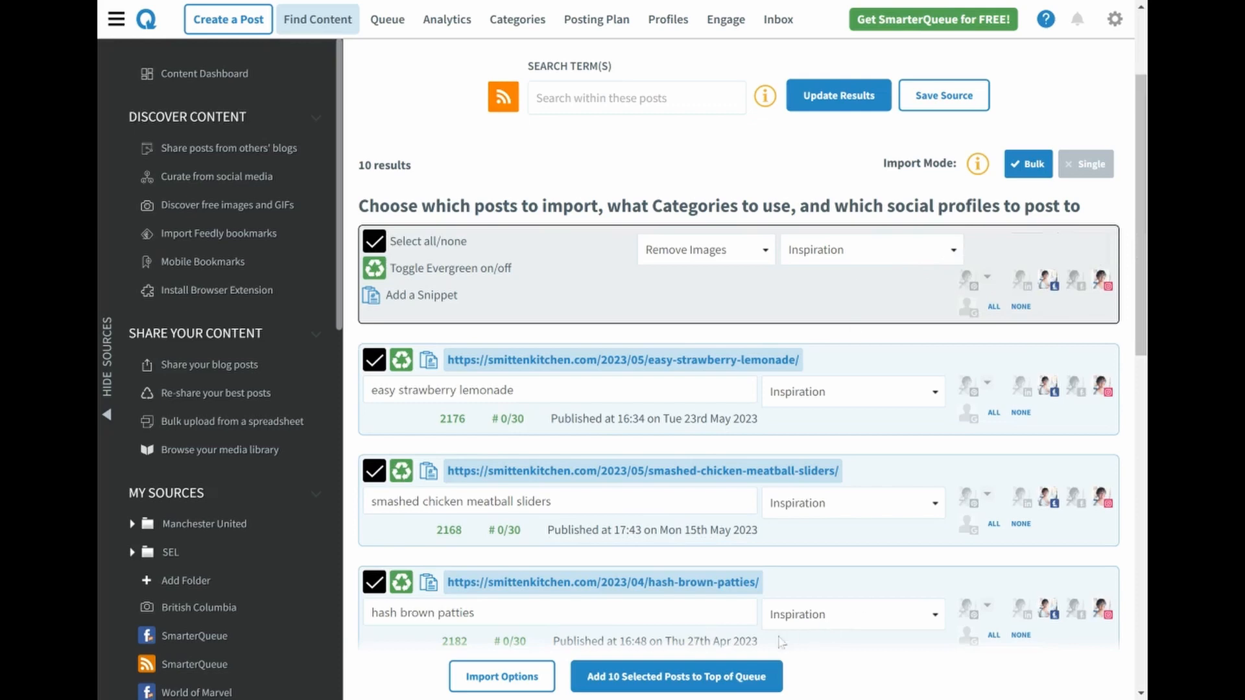
pyautogui.click(676, 680)
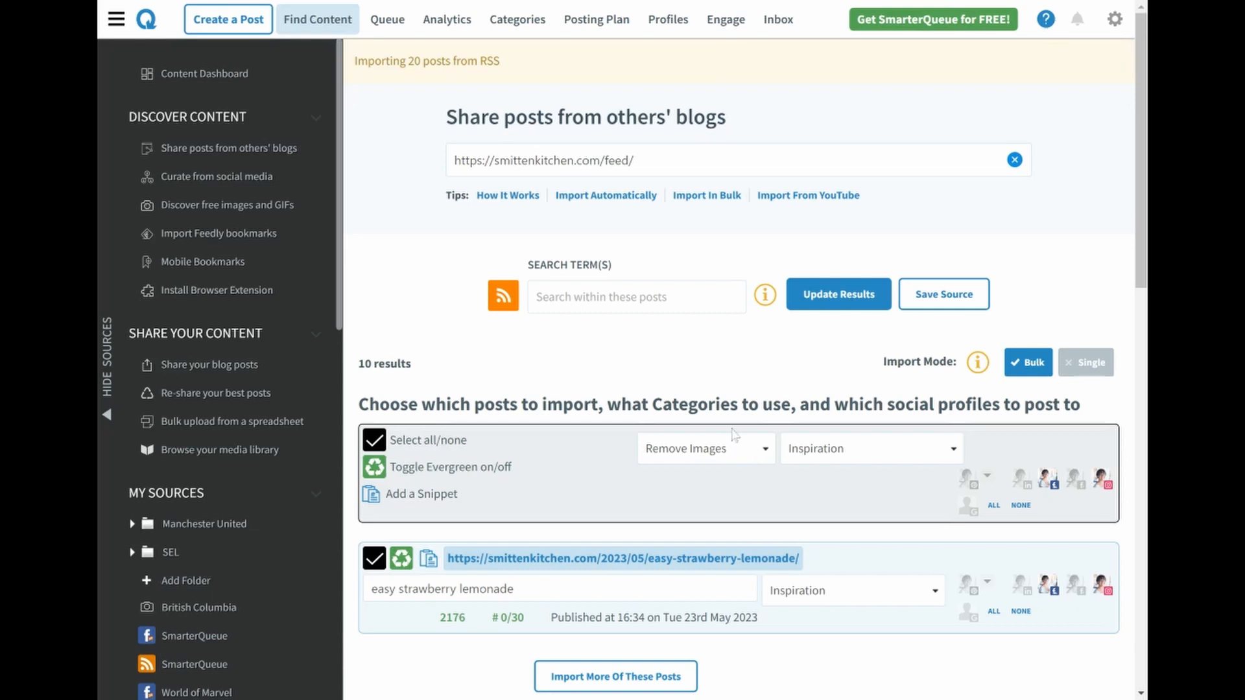
# Curate from social media by searching for "Marie forleo" and load the Marie Forleo Facebook page listed just above Marie Forleo International
pyautogui.click(322, 32)
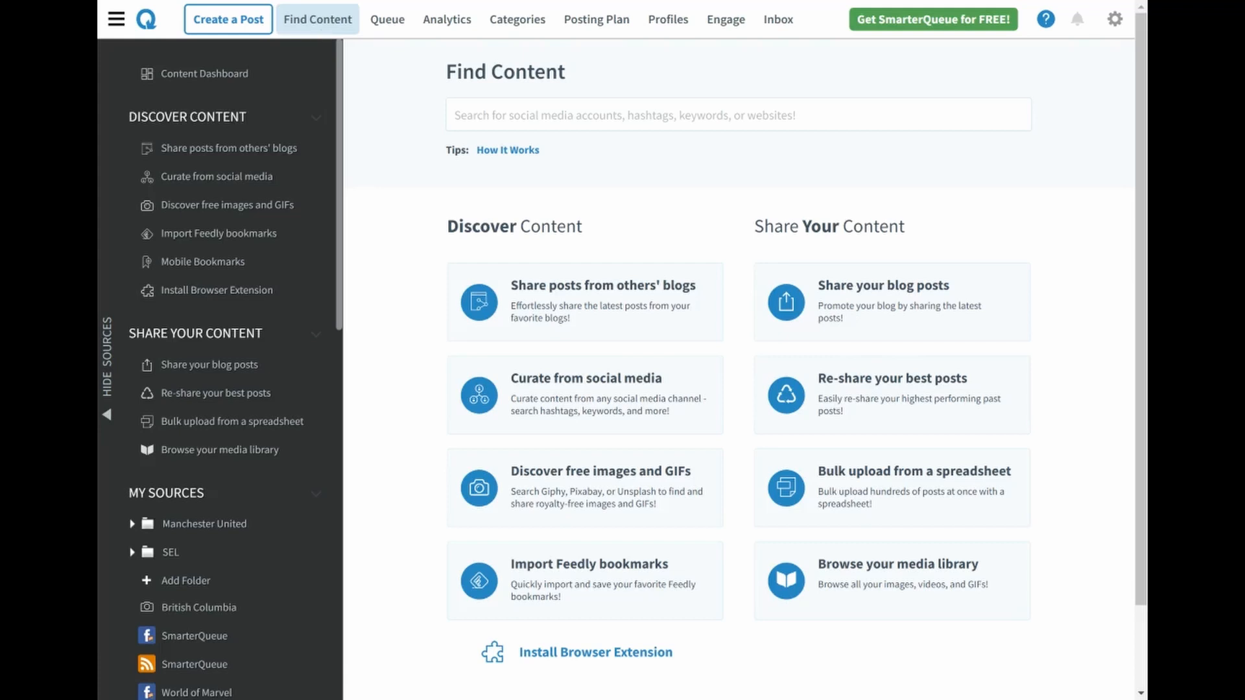
pyautogui.click(676, 383)
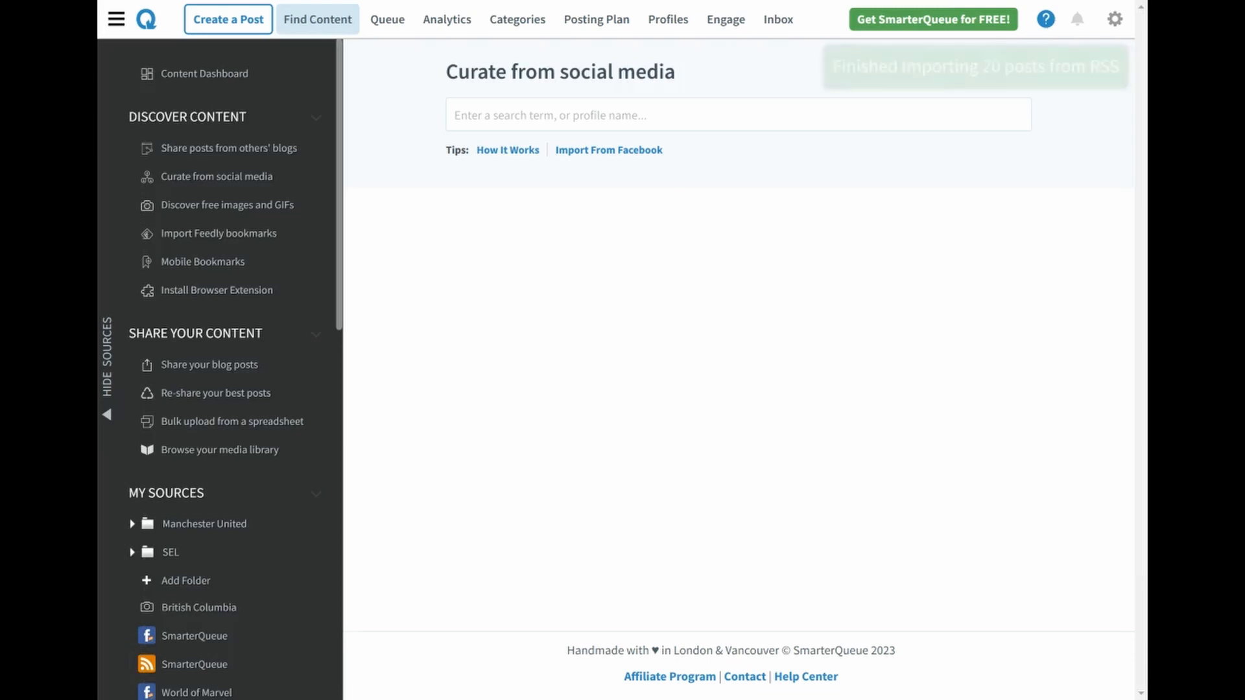
pyautogui.click(662, 114)
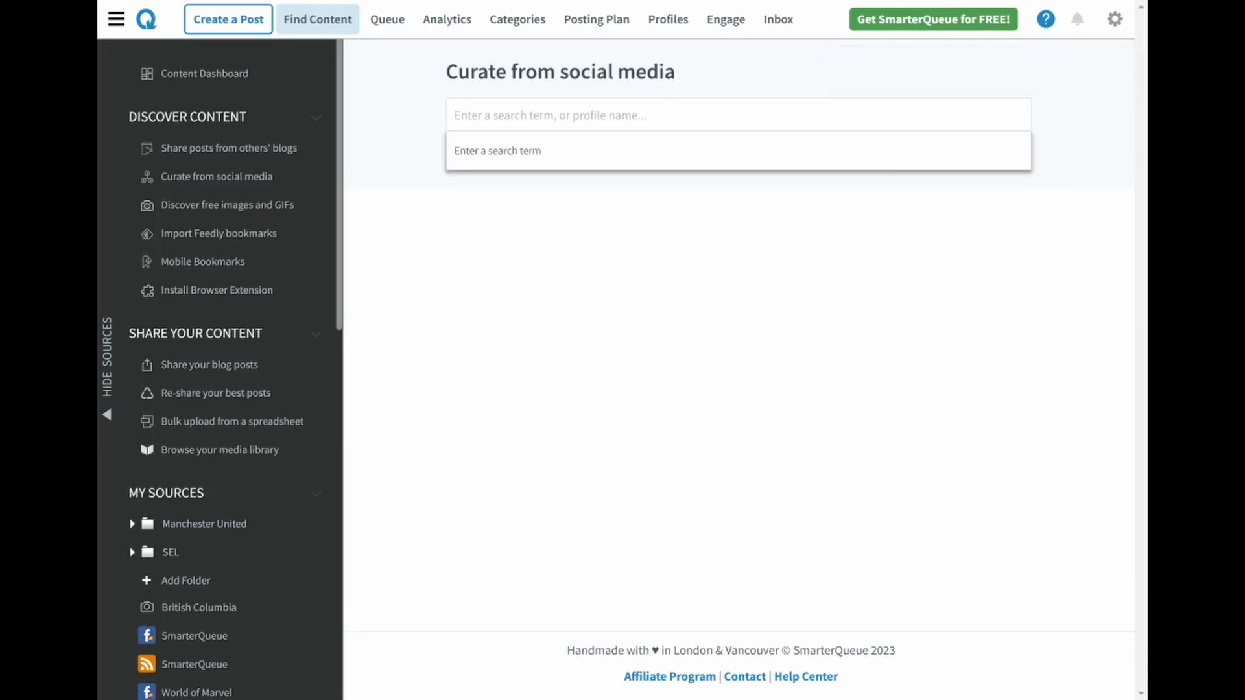
pyautogui.write('Marie forleo')
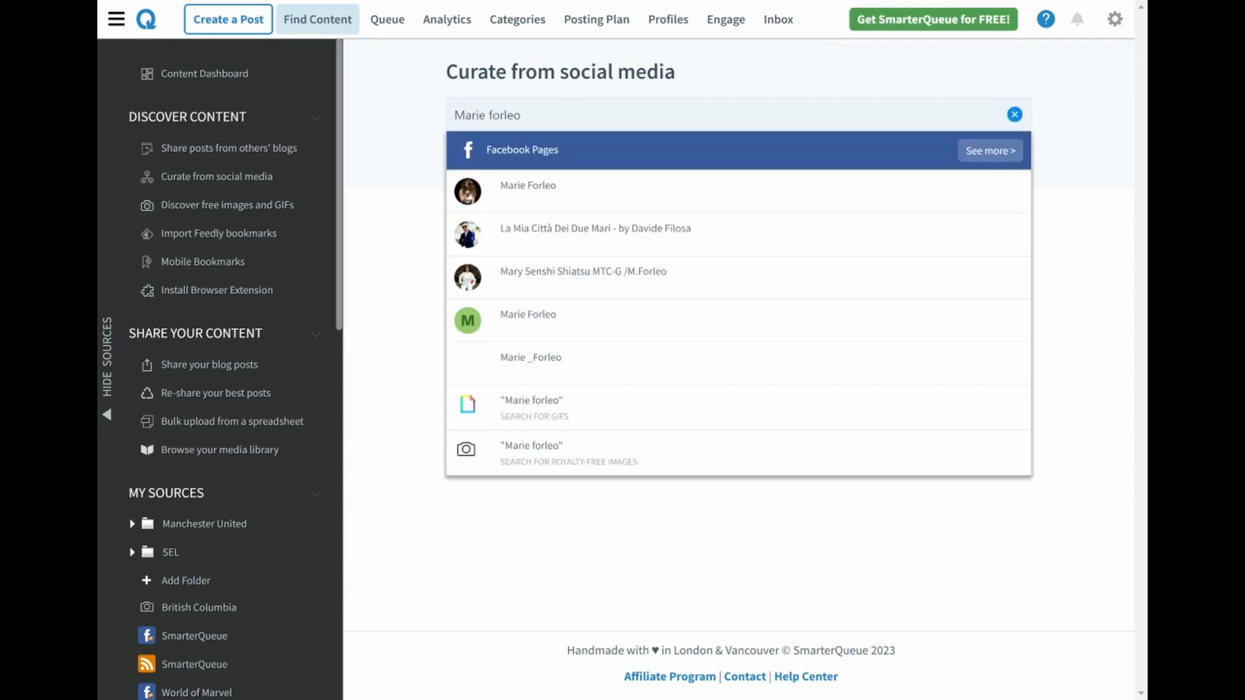
pyautogui.click(988, 151)
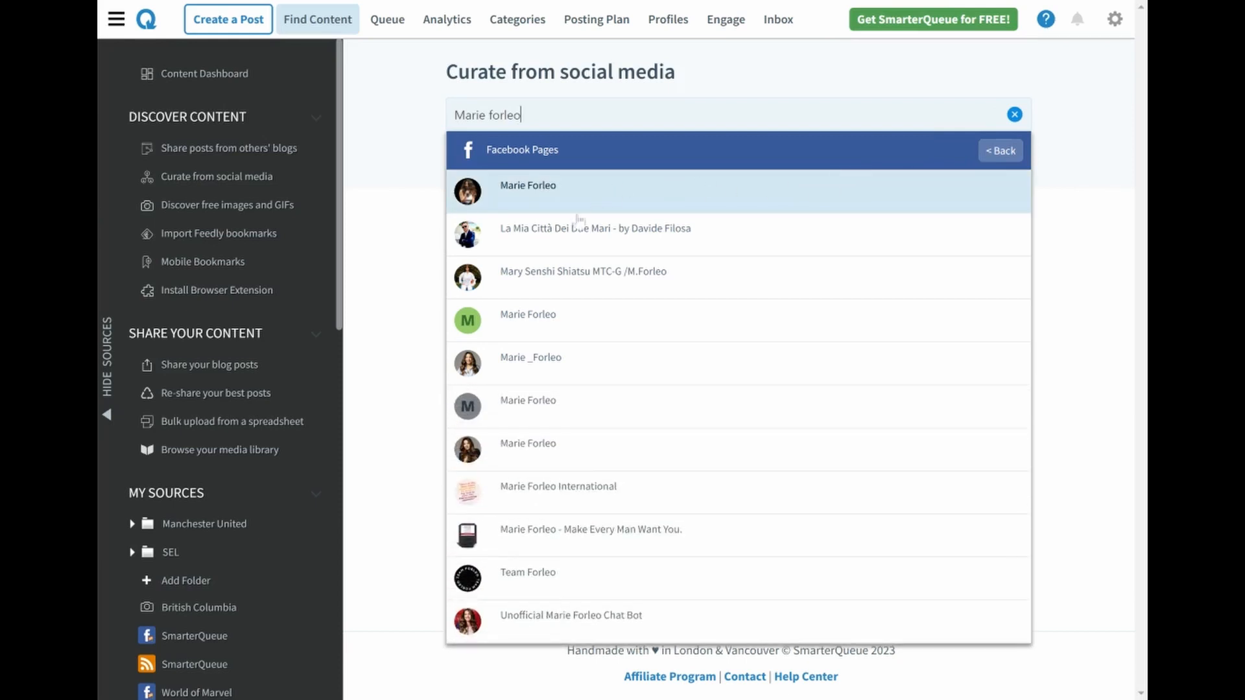
pyautogui.click(564, 458)
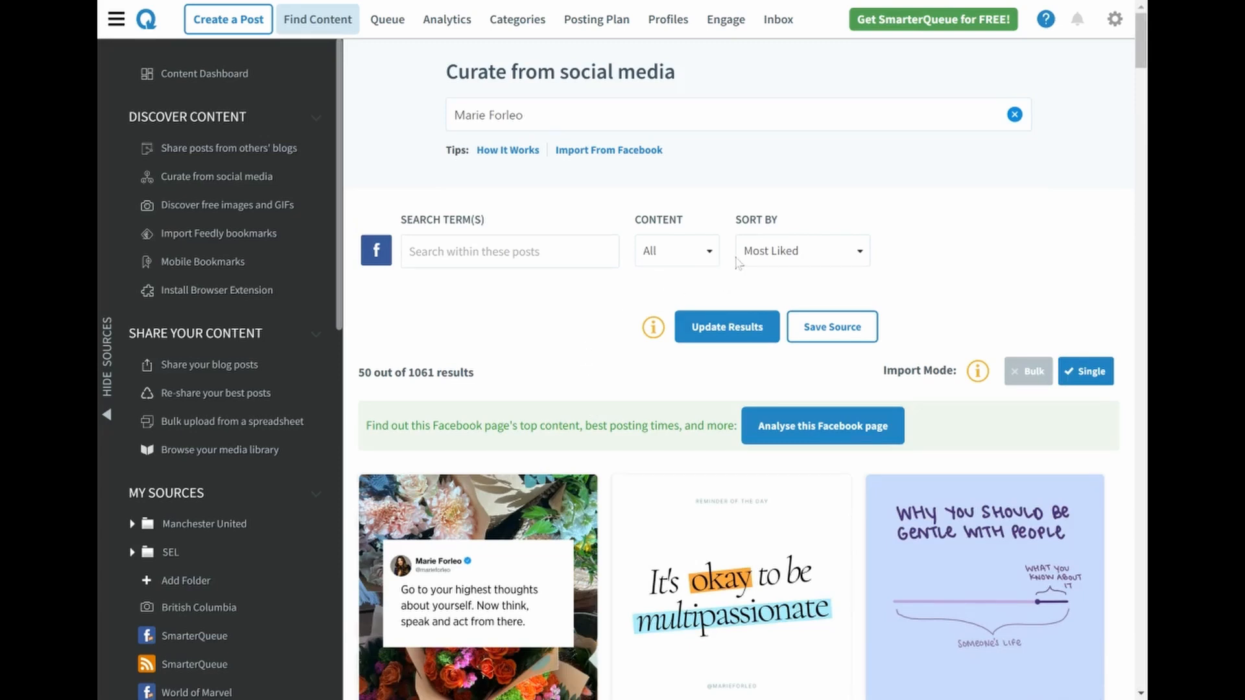
# Switch the Marie Forleo Facebook results to bulk import mode, deselect all posts, and select only the first two posts
pyautogui.scroll(-2, 898, 250)
pyautogui.scroll(-3, 898, 249)
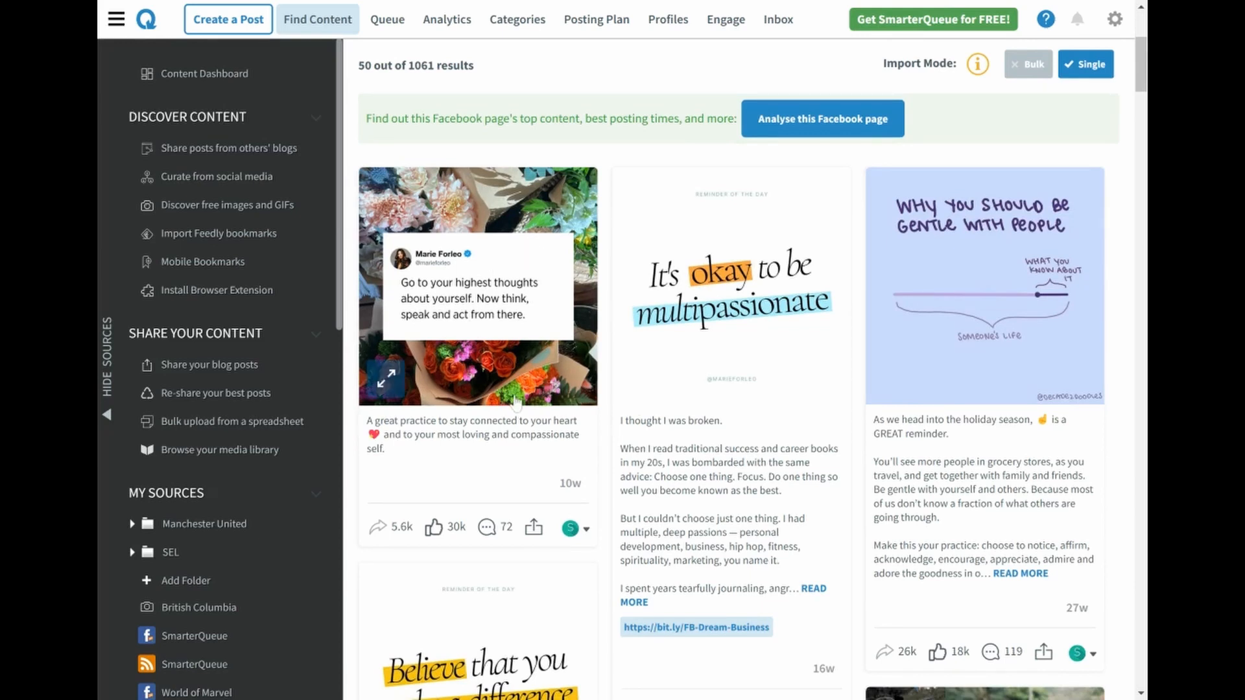
pyautogui.click(533, 529)
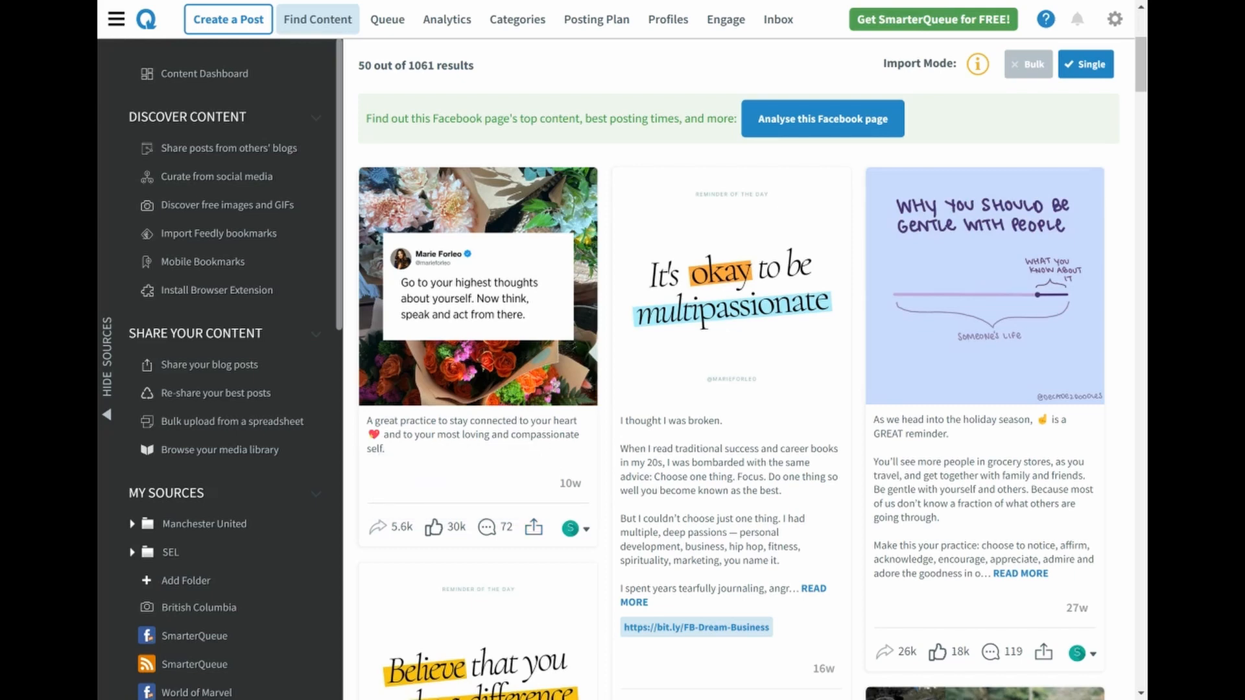
pyautogui.click(1022, 76)
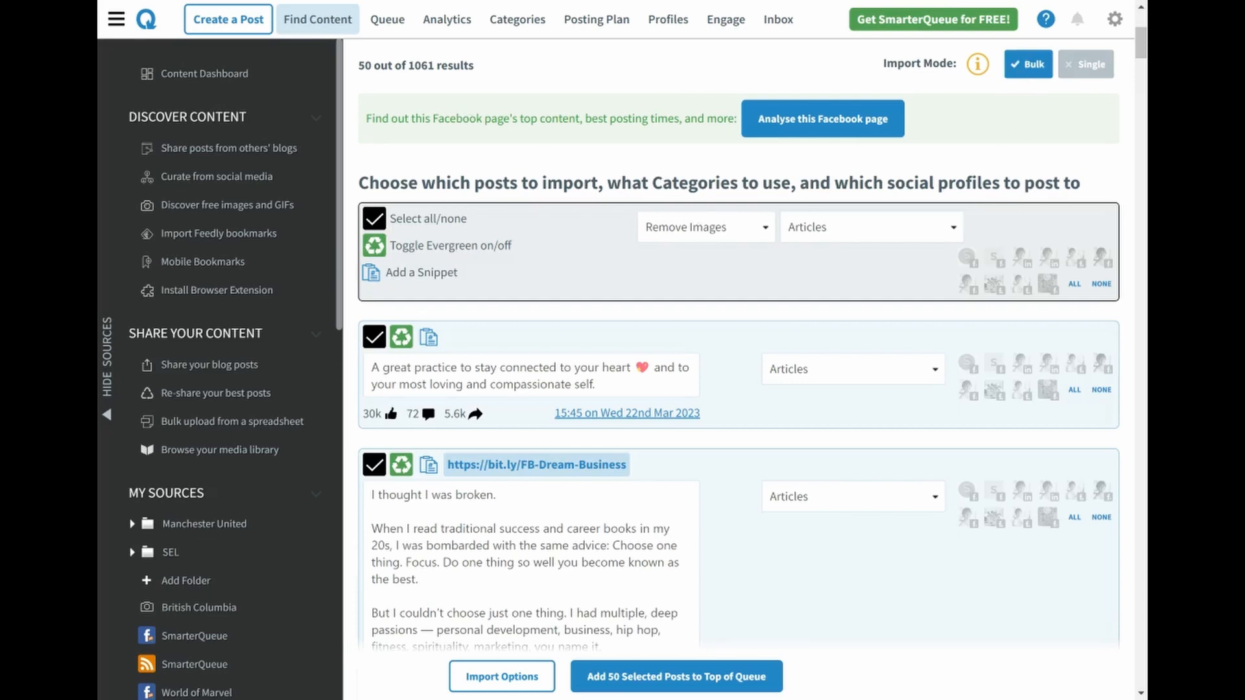
pyautogui.click(374, 219)
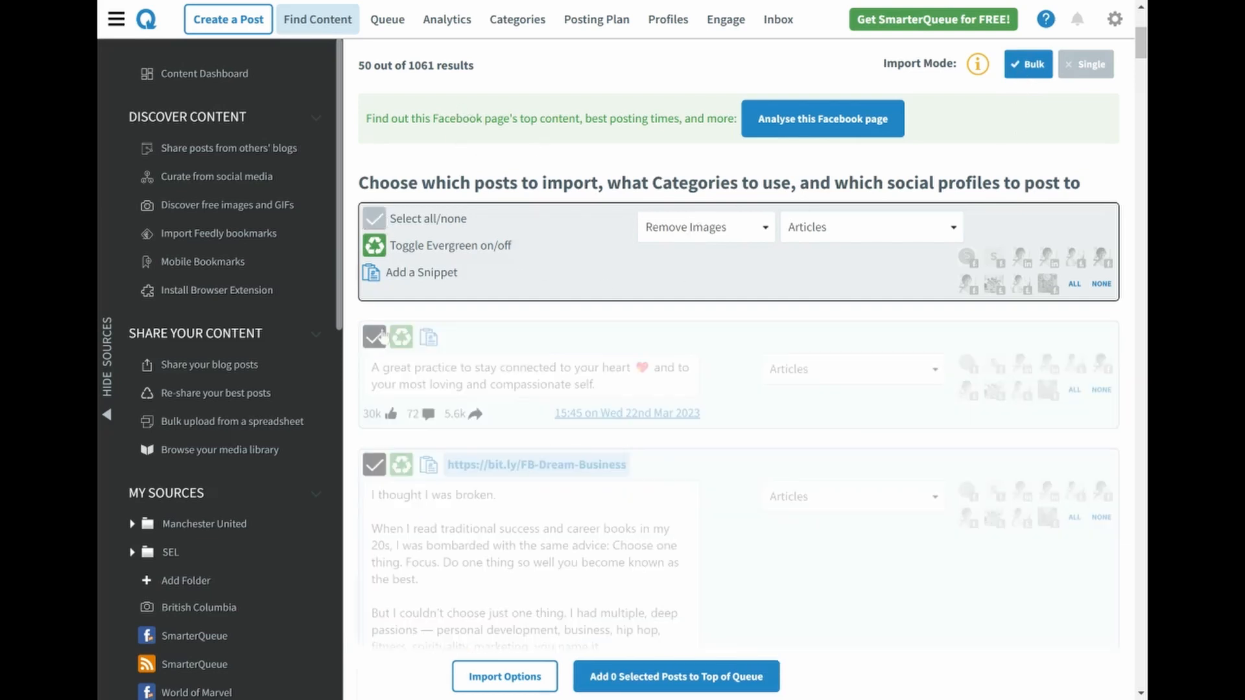
pyautogui.click(374, 336)
pyautogui.click(374, 464)
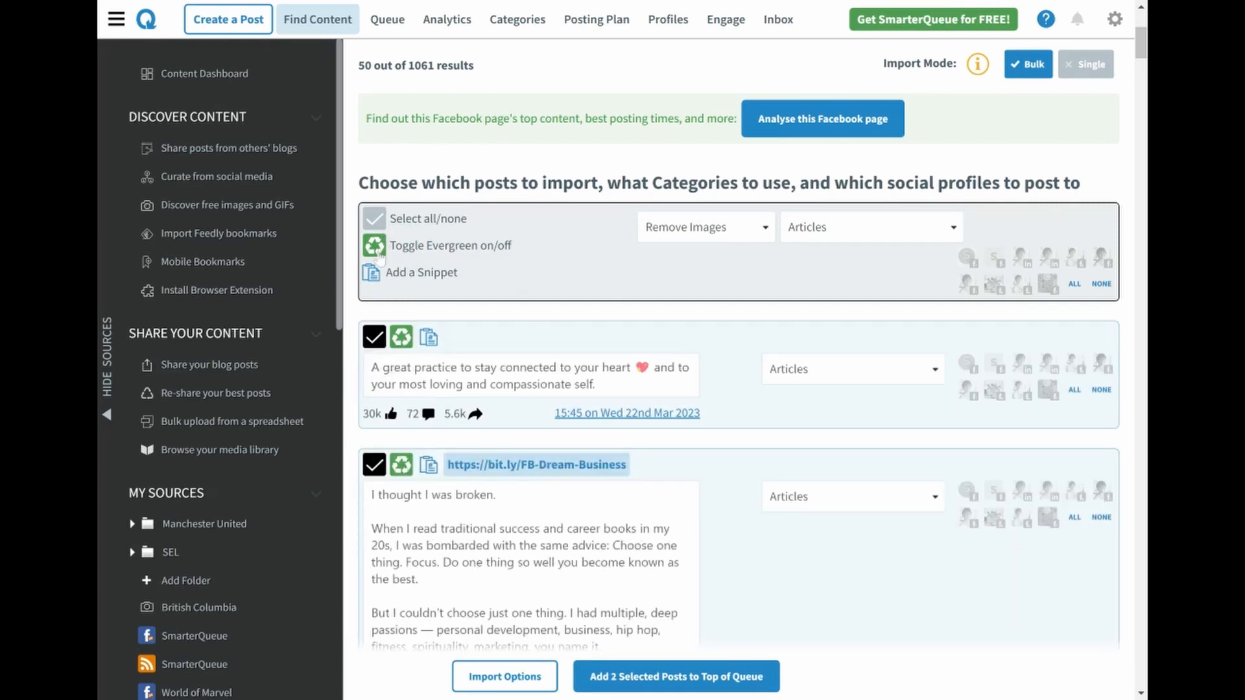
# Set the import category to Inspiration, assign the LinkedIn profile and the Facebook profile beside it, and add both selected posts to the queue's top
pyautogui.click(836, 239)
pyautogui.click(858, 309)
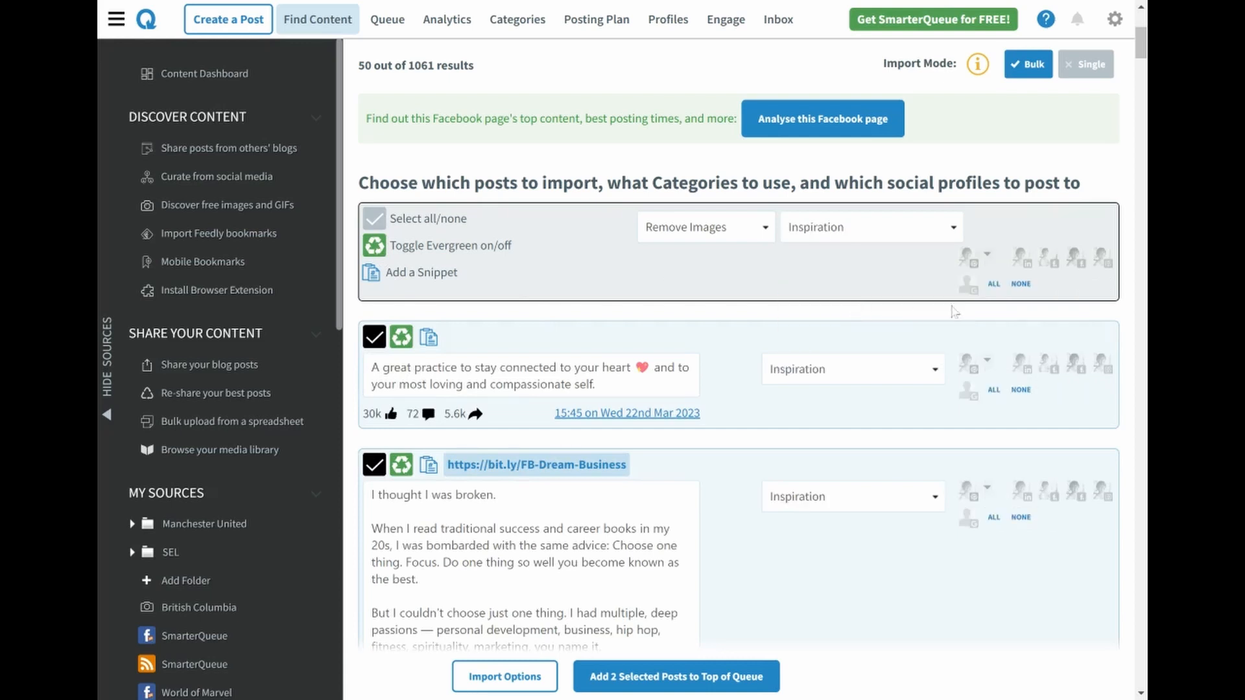
pyautogui.click(1023, 258)
pyautogui.click(1050, 259)
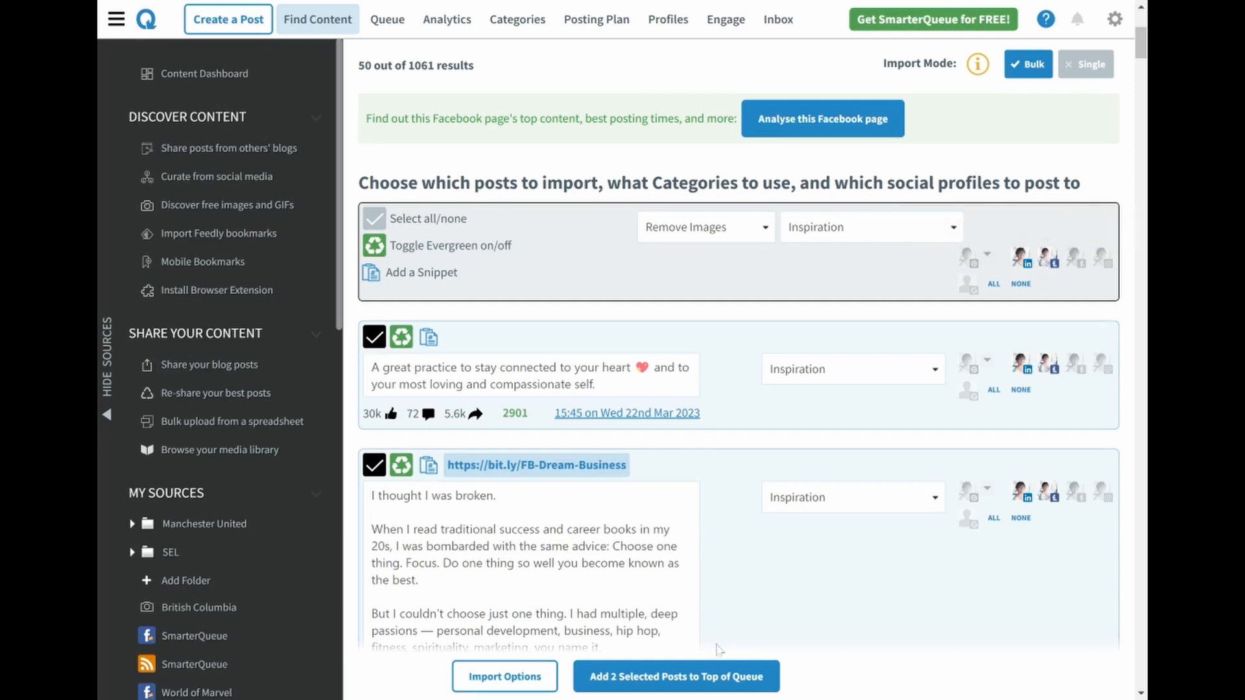
pyautogui.click(696, 678)
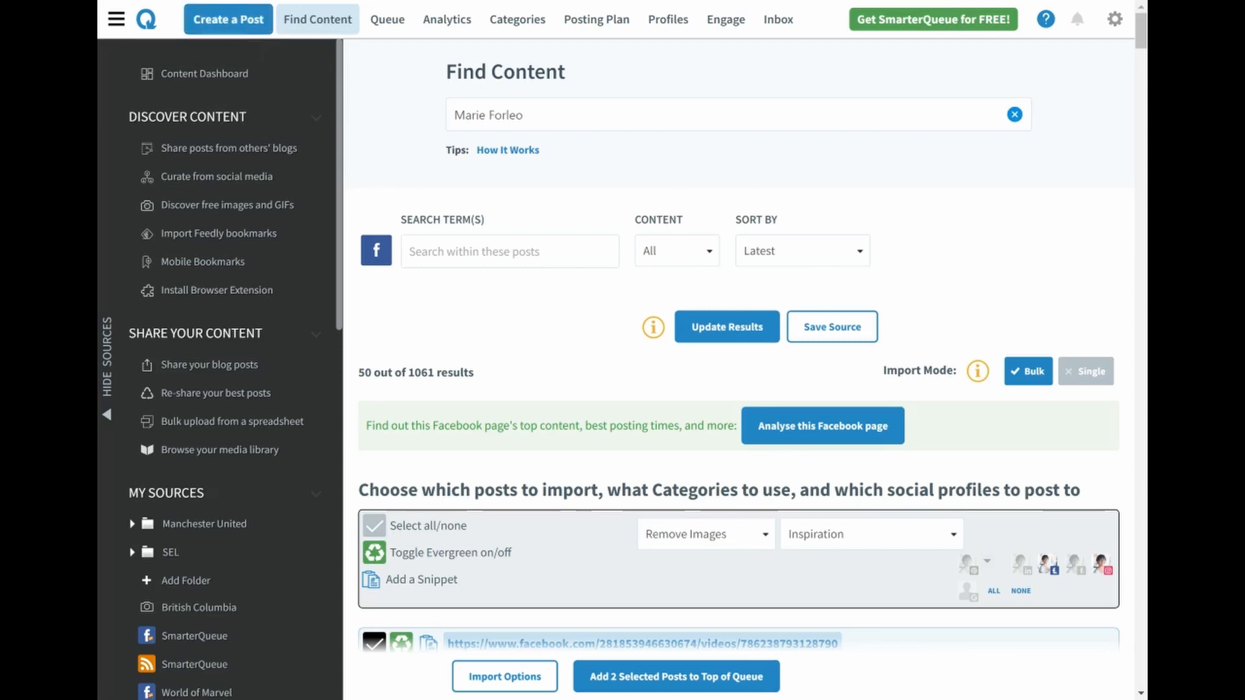
# Create a new post in the Inspiration category for the Instagram, Smart Co Llc, Smart Co Chat and Pinterest profiles
pyautogui.click(243, 31)
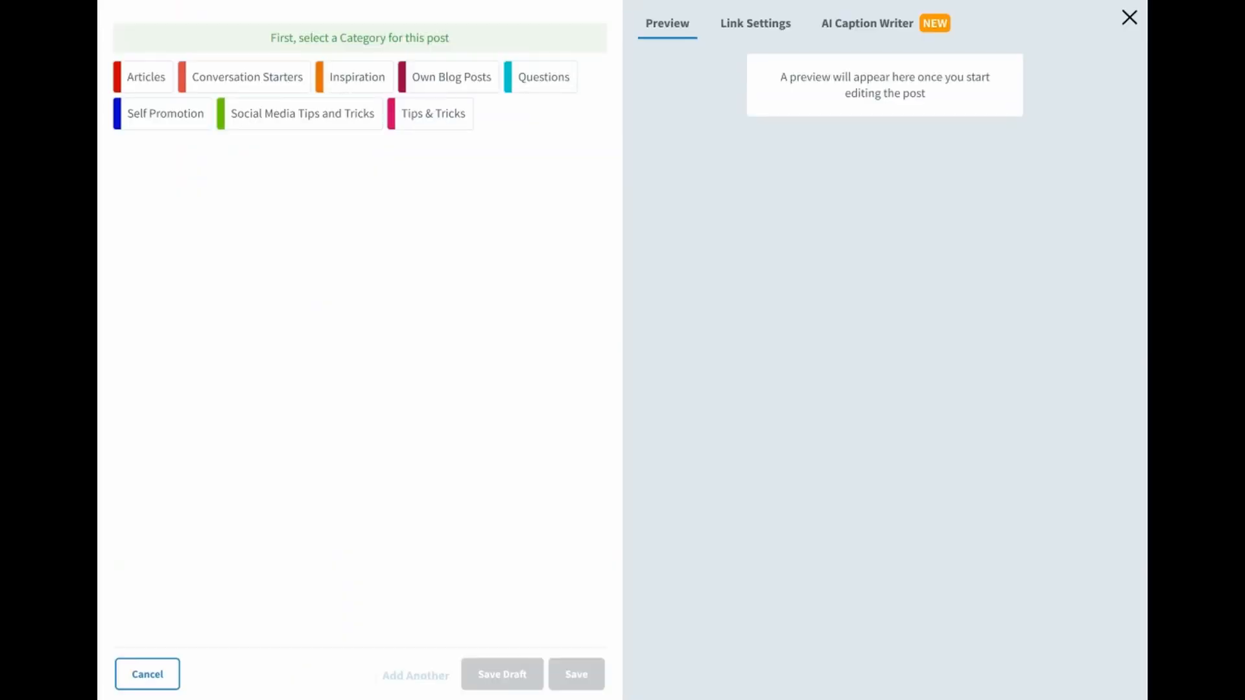
pyautogui.click(370, 83)
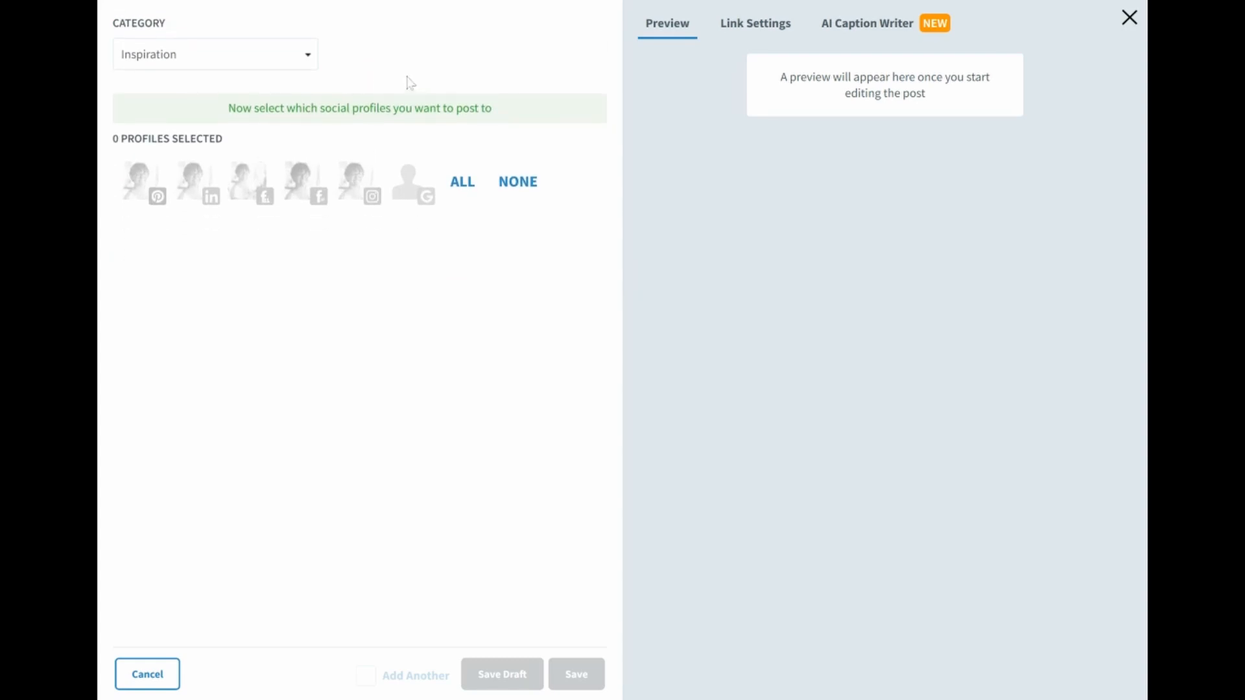
pyautogui.click(357, 179)
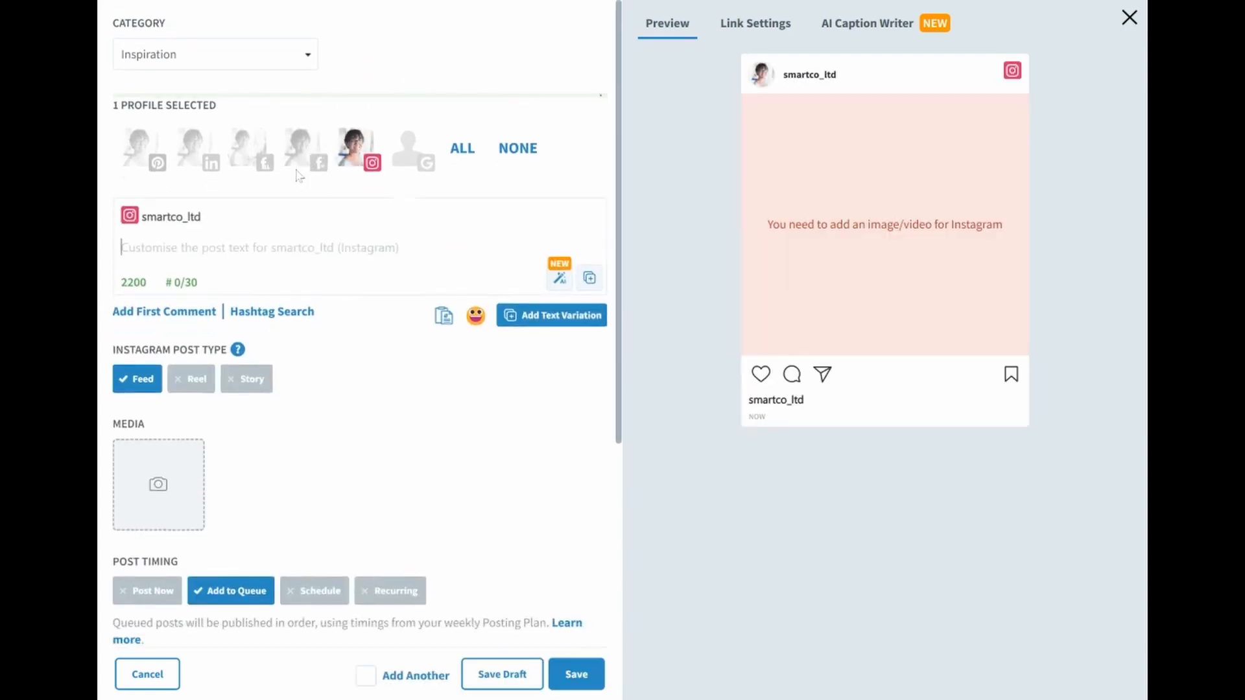
pyautogui.click(295, 144)
pyautogui.click(245, 144)
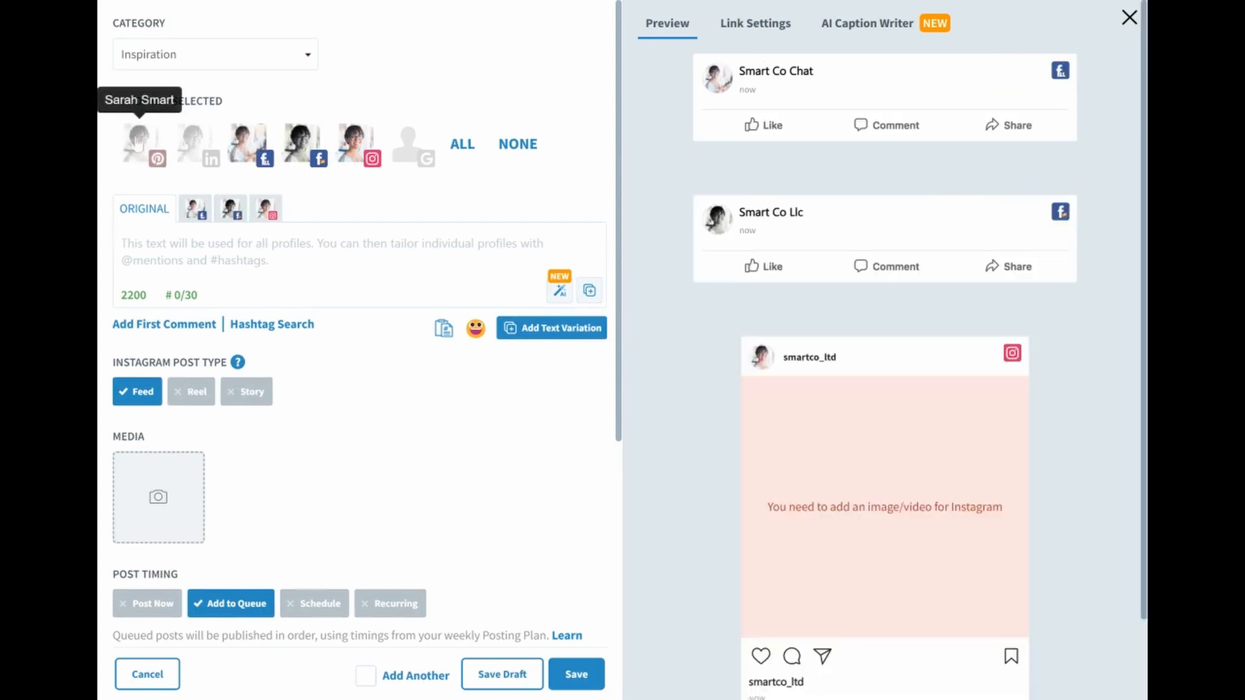
pyautogui.click(138, 146)
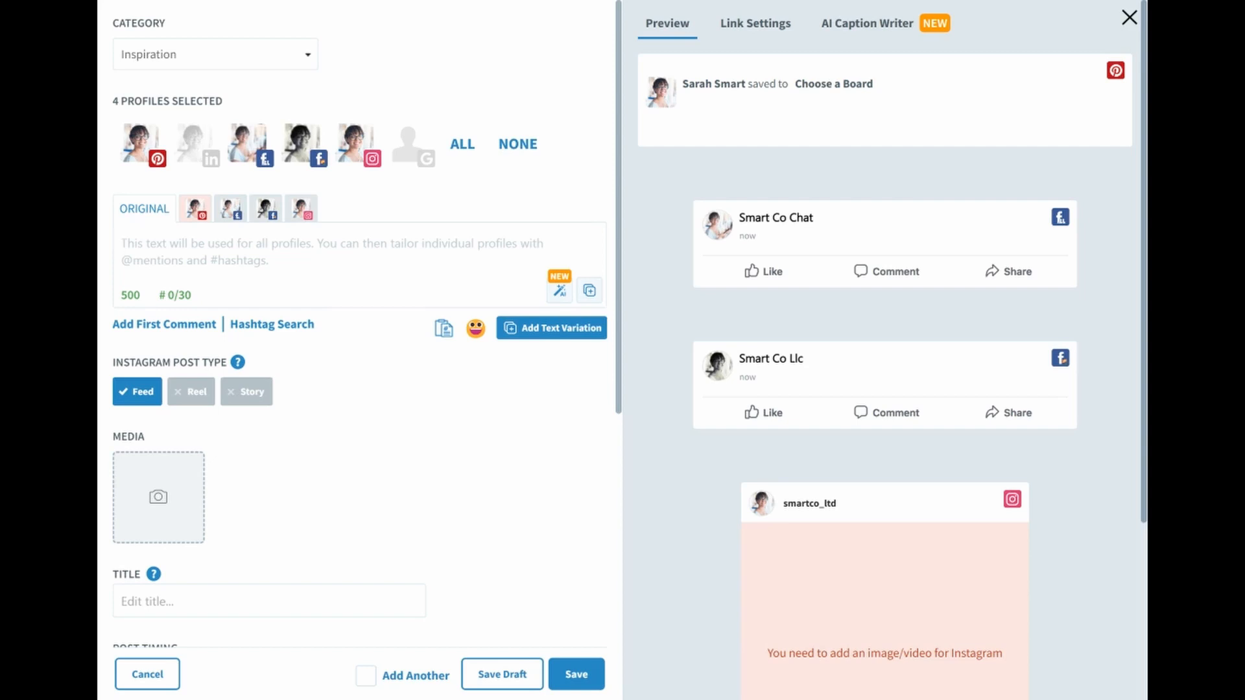
# Paste the "Wondering what a social media manager can do for your business?" caption and append "#socialmedia #leads" to the Instagram version only
pyautogui.write('Wondering what a social media manager can do for your business? 🤔  🚀 Grow a following ✍ Post consistently  👥 Generate leads  Send us a message to learn more! 🎸')
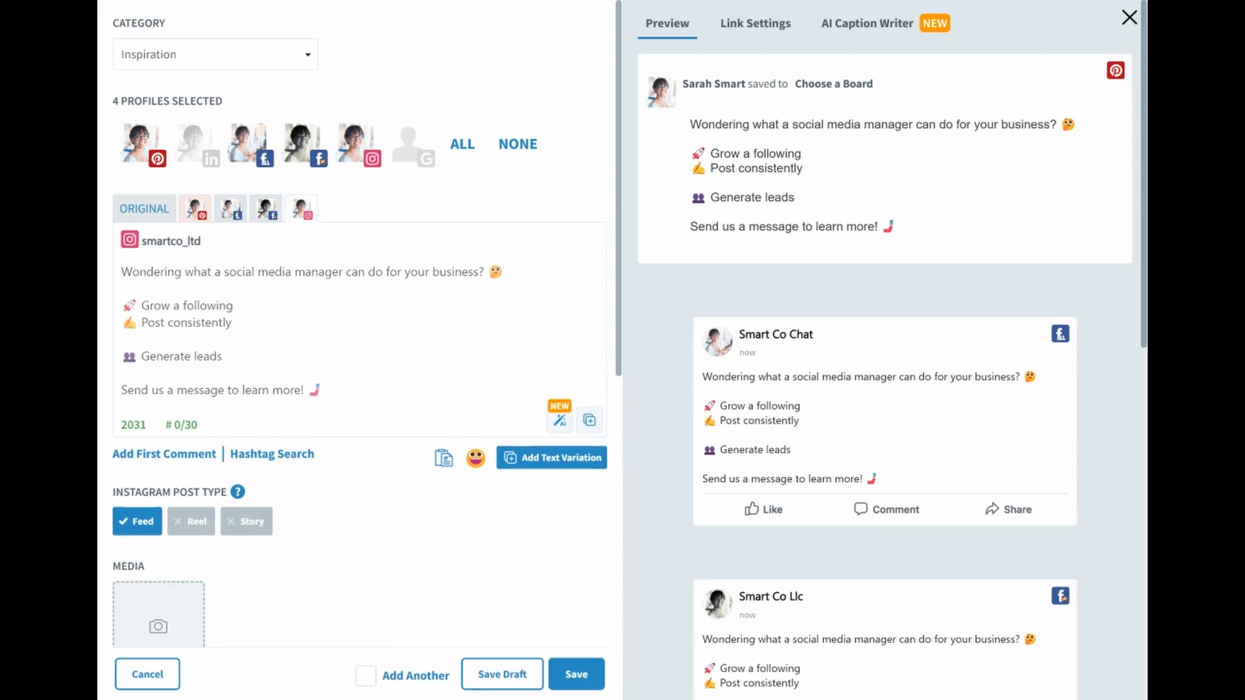
pyautogui.write('#socialmedia #leads')
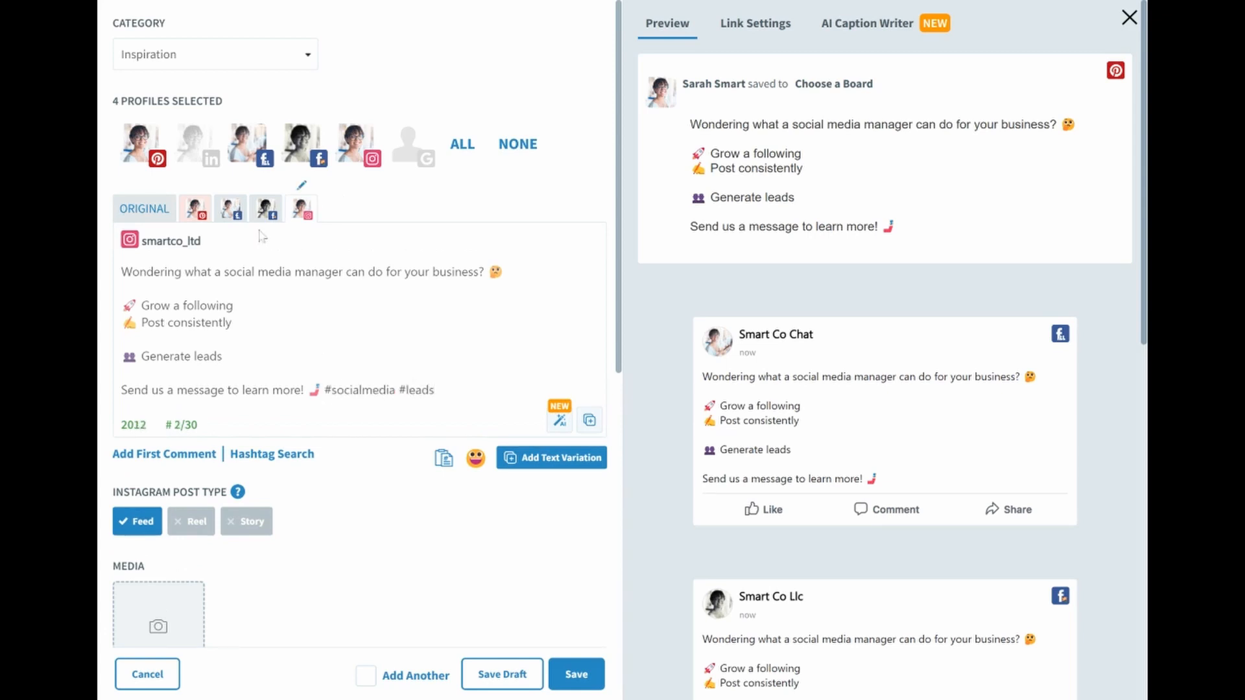
# Assign the Pinterest version to the "My favorite things" board and remove its line breaks so the caption runs as one paragraph
pyautogui.click(201, 210)
pyautogui.click(263, 243)
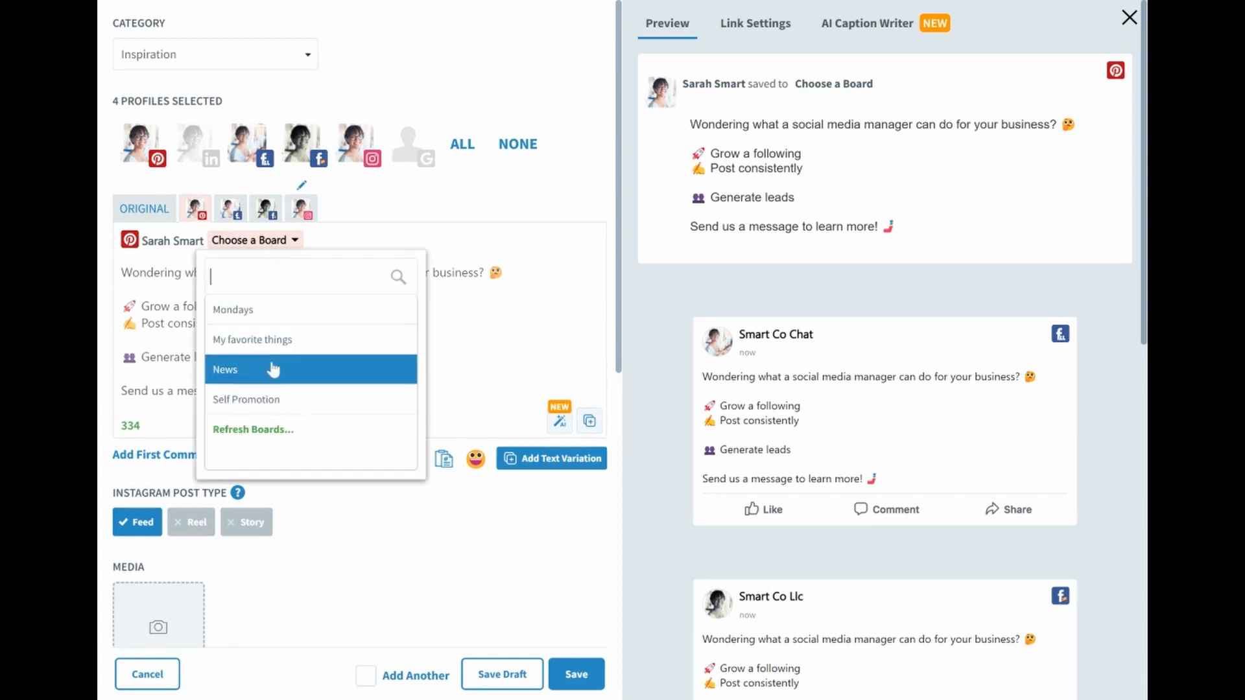
pyautogui.click(273, 340)
pyautogui.press('BackSpace')
pyautogui.press('BackSpace')
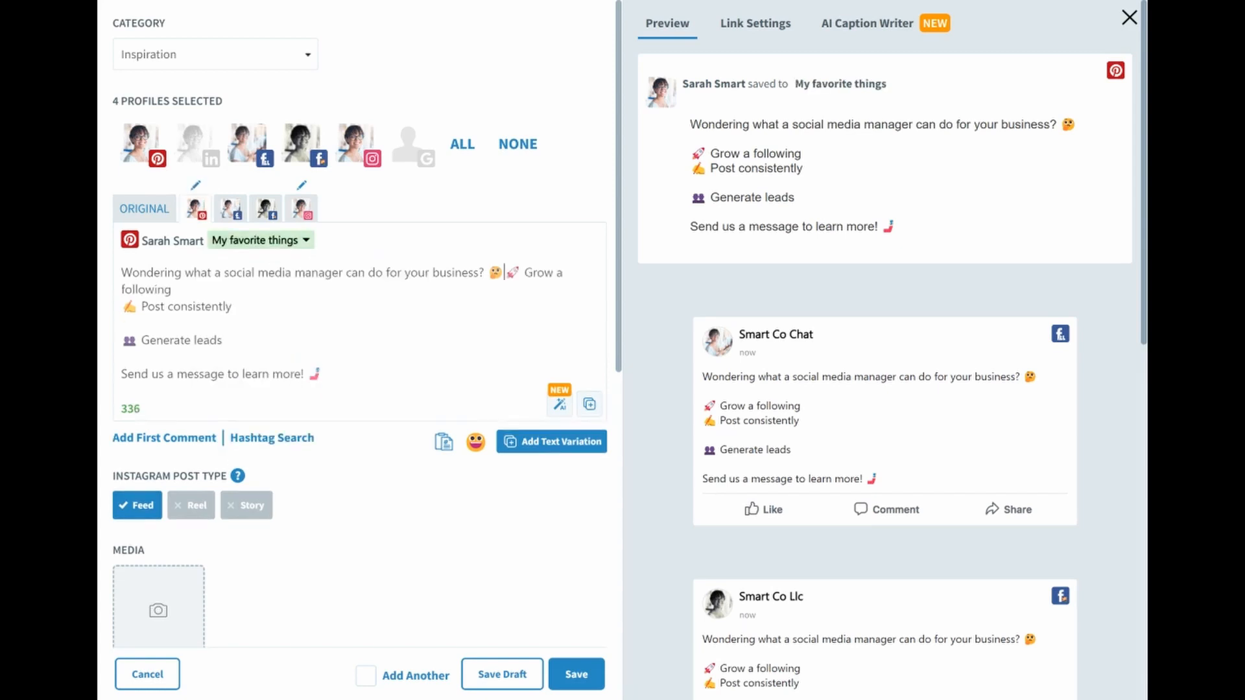
pyautogui.click(122, 307)
pyautogui.press('BackSpace')
pyautogui.click(122, 323)
pyautogui.press('BackSpace')
pyautogui.press('BackSpace')
pyautogui.press('BackSpace')
pyautogui.press('BackSpace')
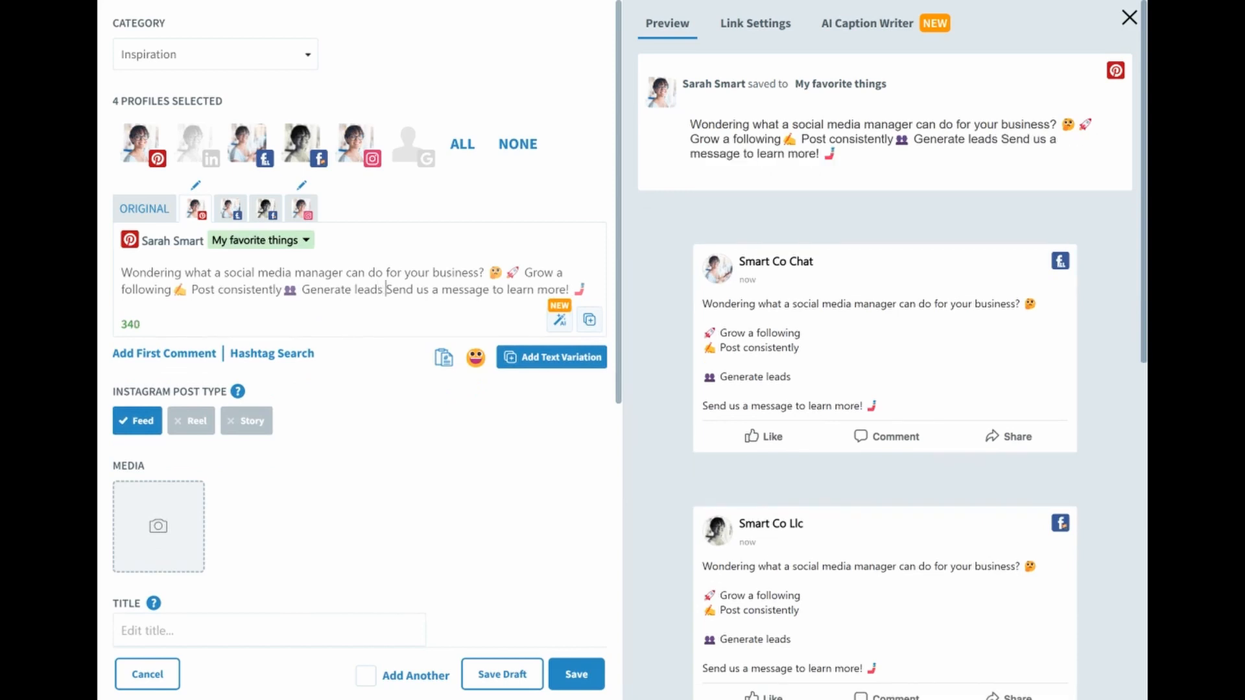
# Search Pixabay's free images for "laptop" and add the photo of a laptop beside an orange coffee cup to the post
pyautogui.scroll(-1, 168, 428)
pyautogui.click(173, 416)
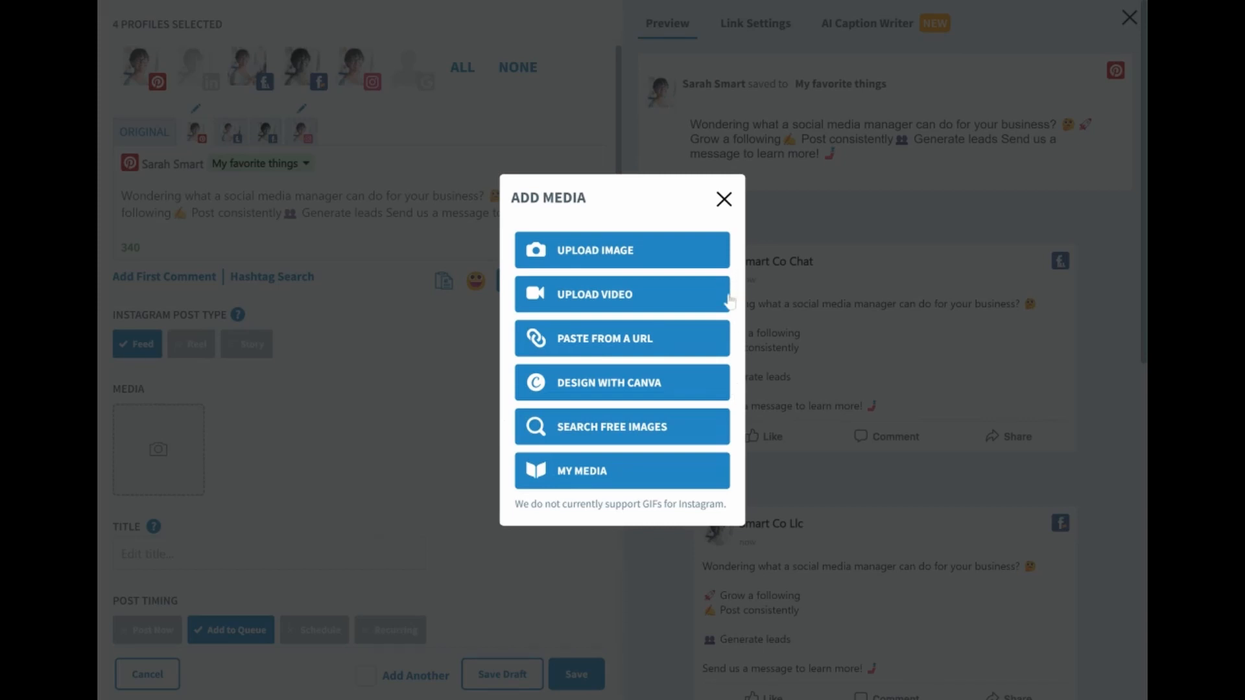
pyautogui.click(668, 429)
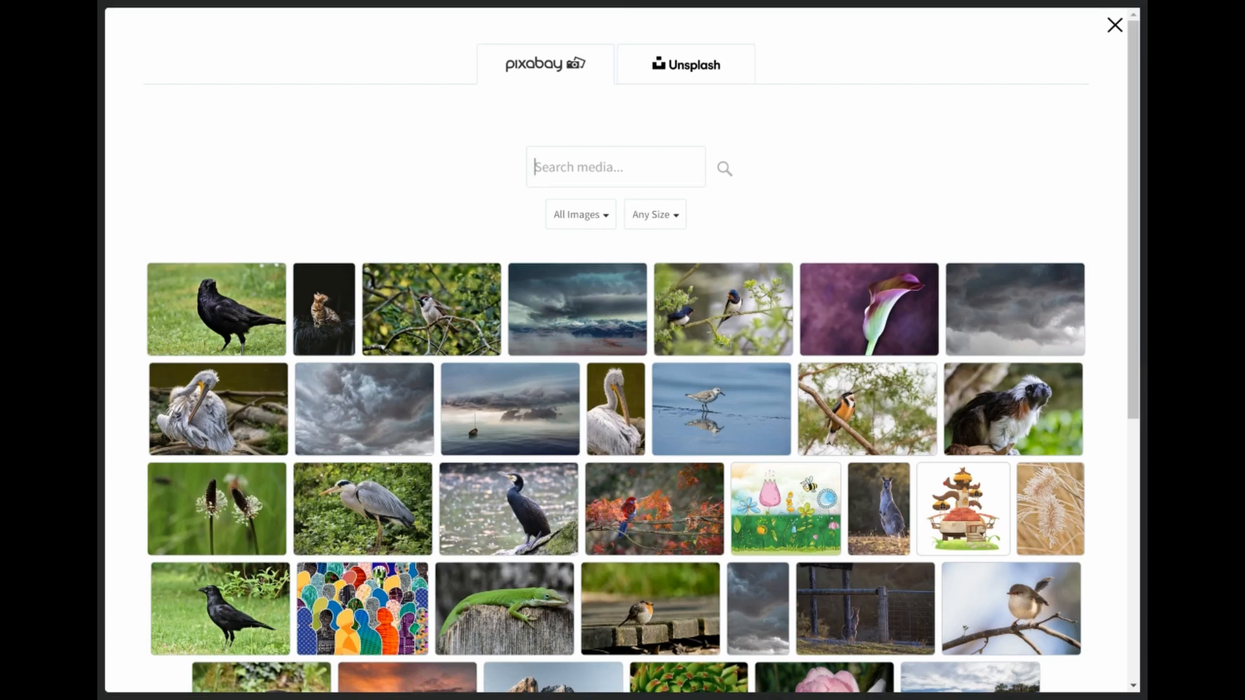
pyautogui.write('laptop')
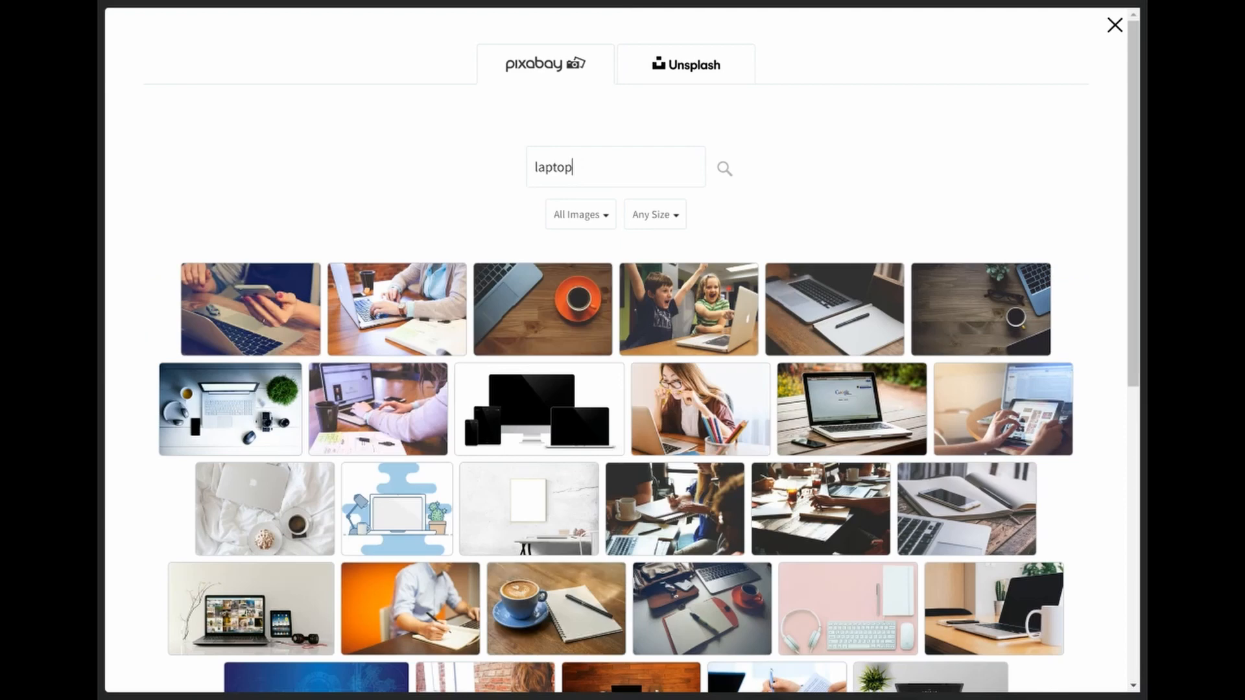
pyautogui.click(558, 316)
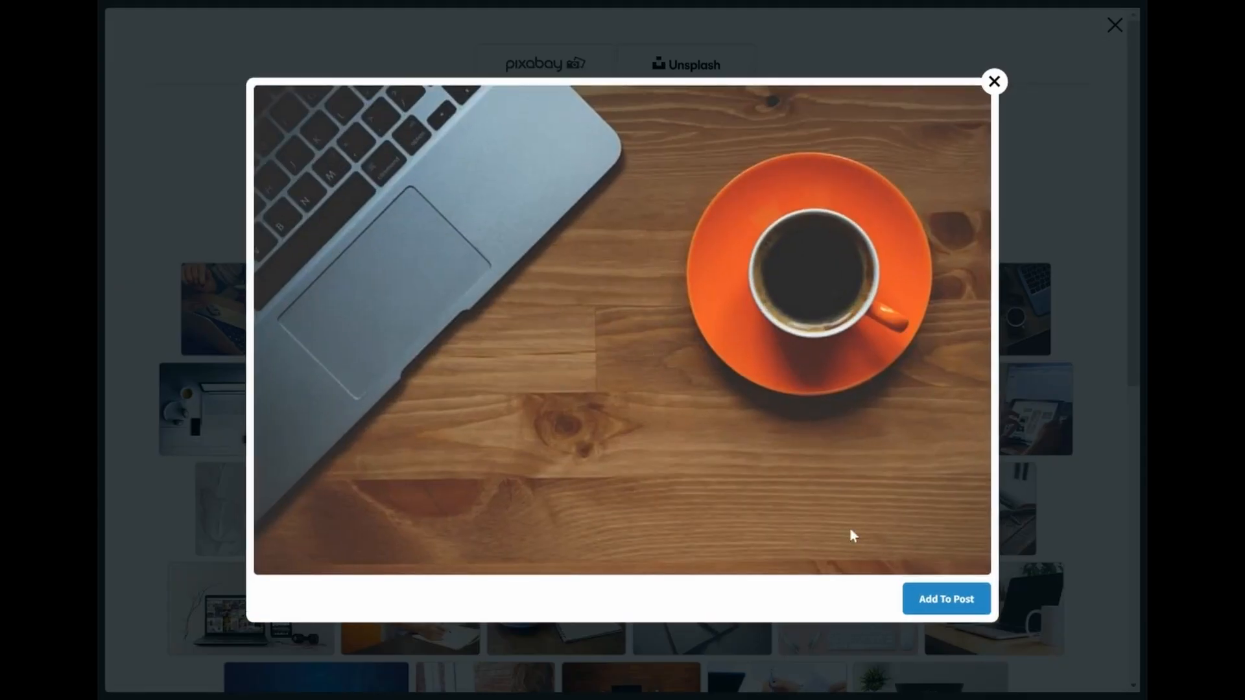
pyautogui.click(933, 602)
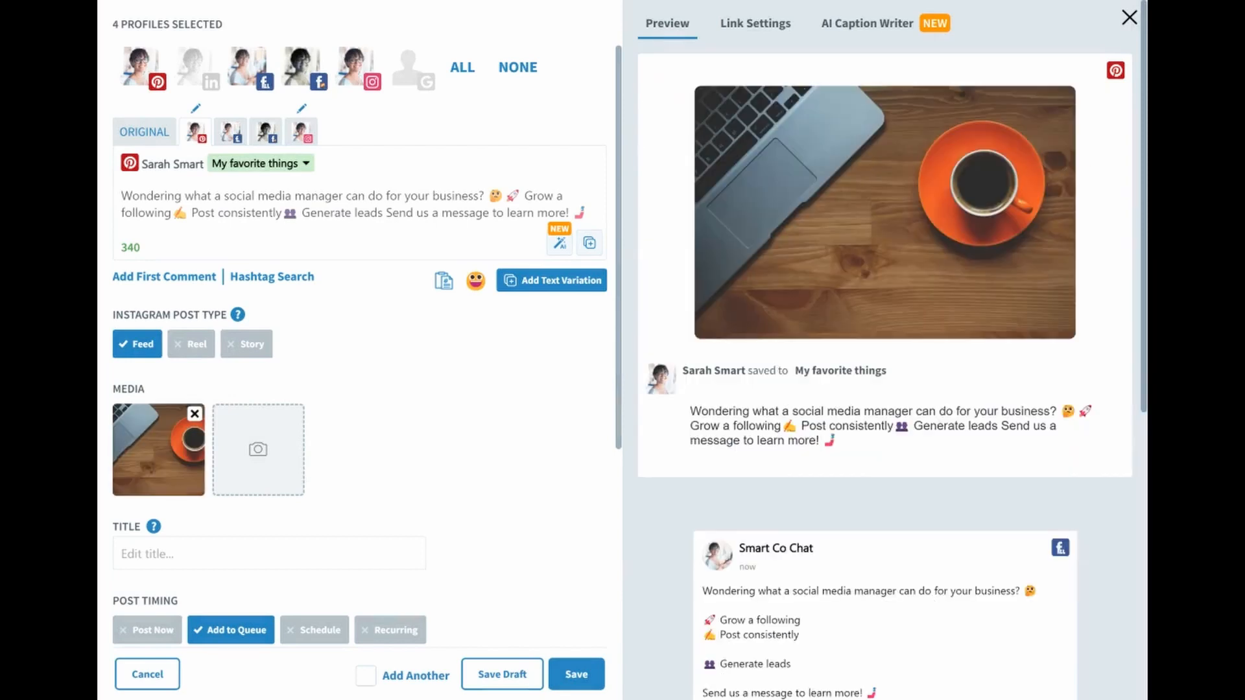
# Save the post to the top of the queue with recycling after posting
pyautogui.scroll(-1, 531, 380)
pyautogui.scroll(-4, 532, 379)
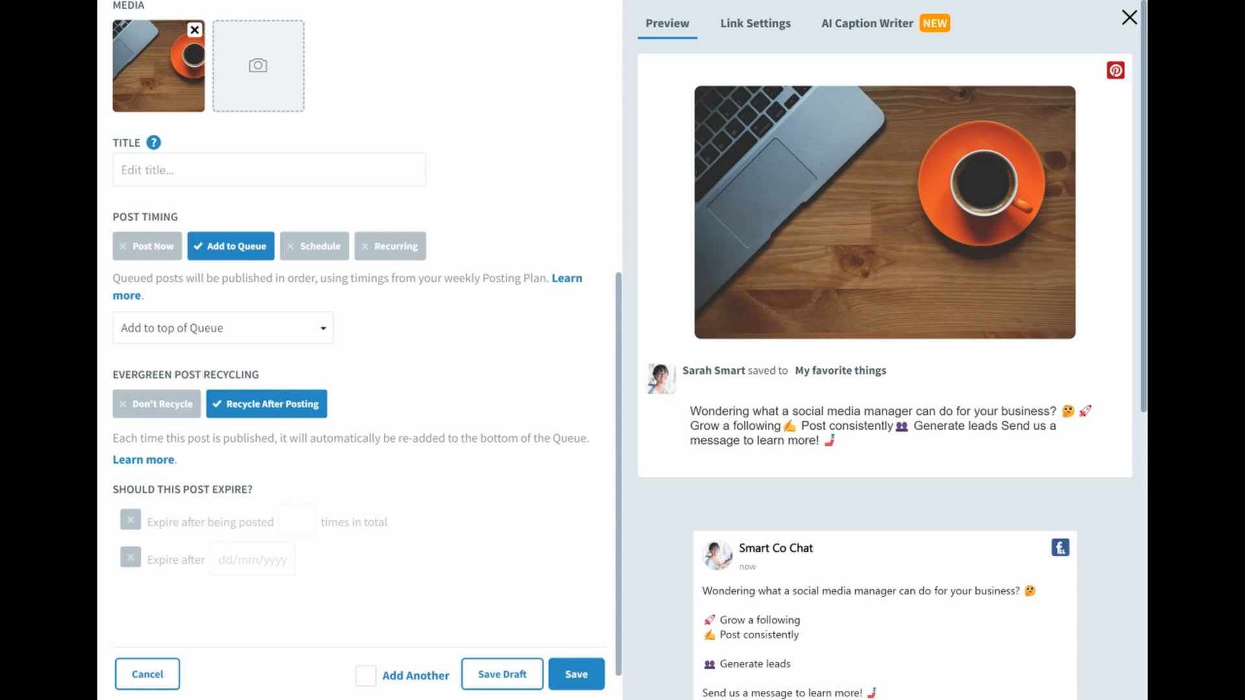
pyautogui.click(576, 675)
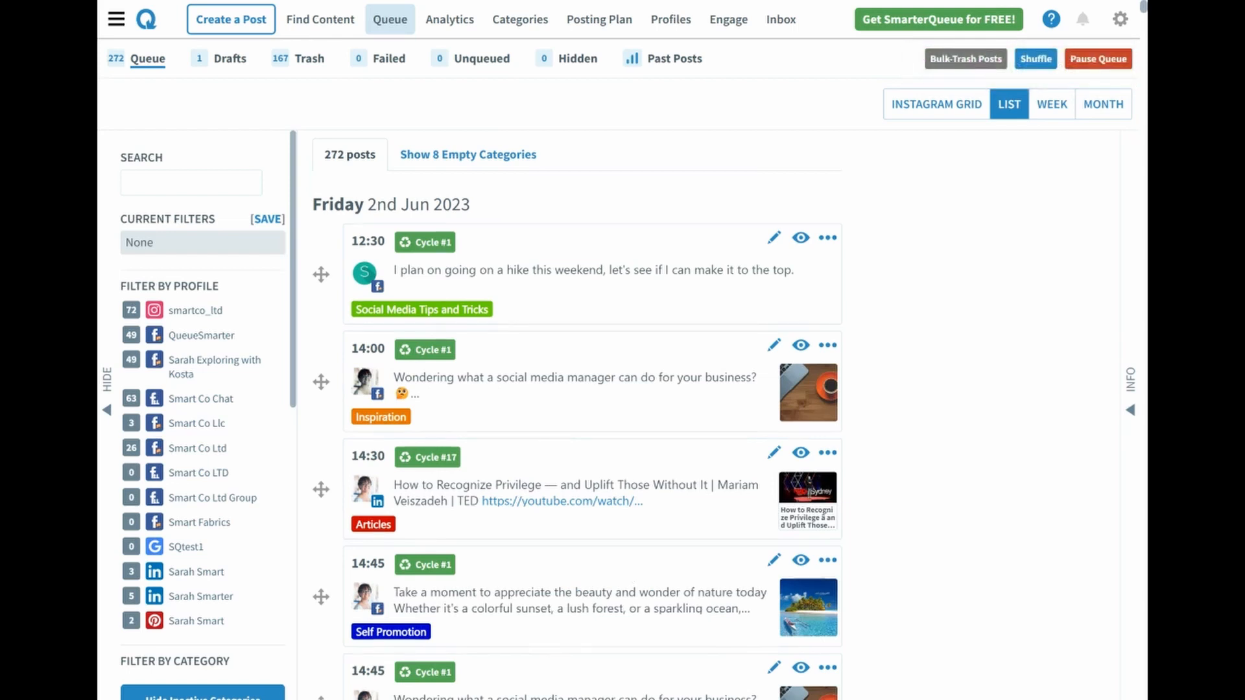
# Look through the queue's list view to examine the upcoming posts' dates, times, profiles and categories
pyautogui.scroll(-5, 634, 578)
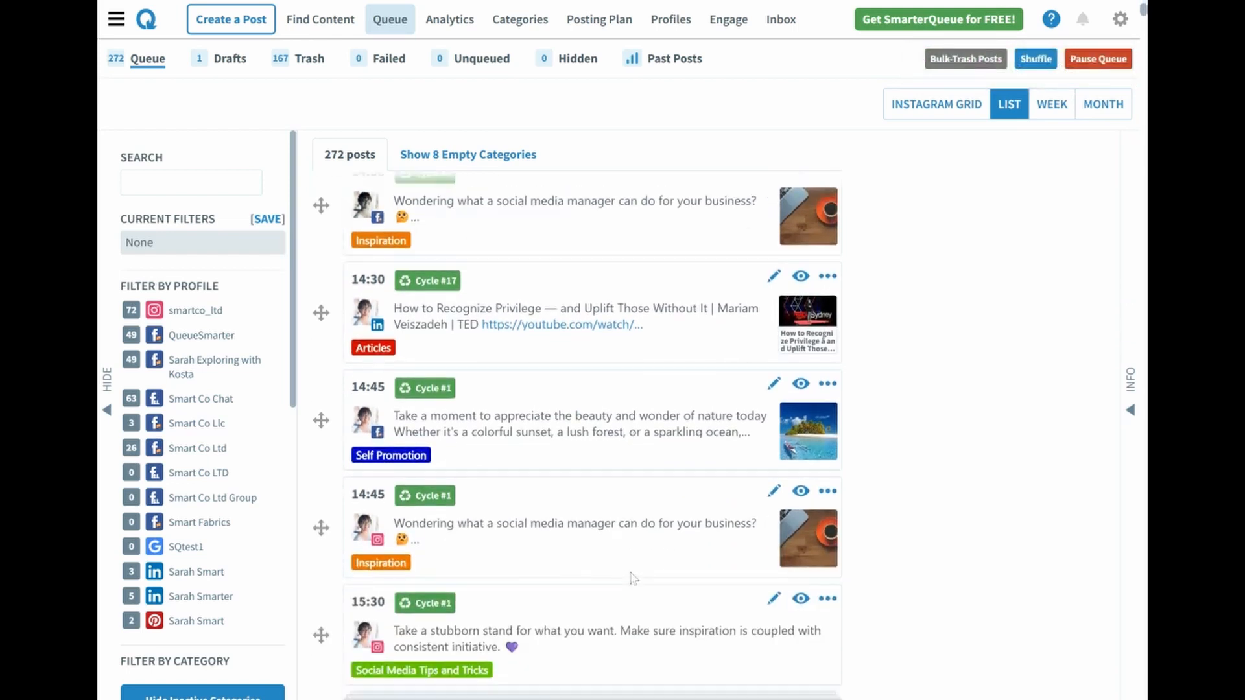
pyautogui.scroll(-1, 634, 578)
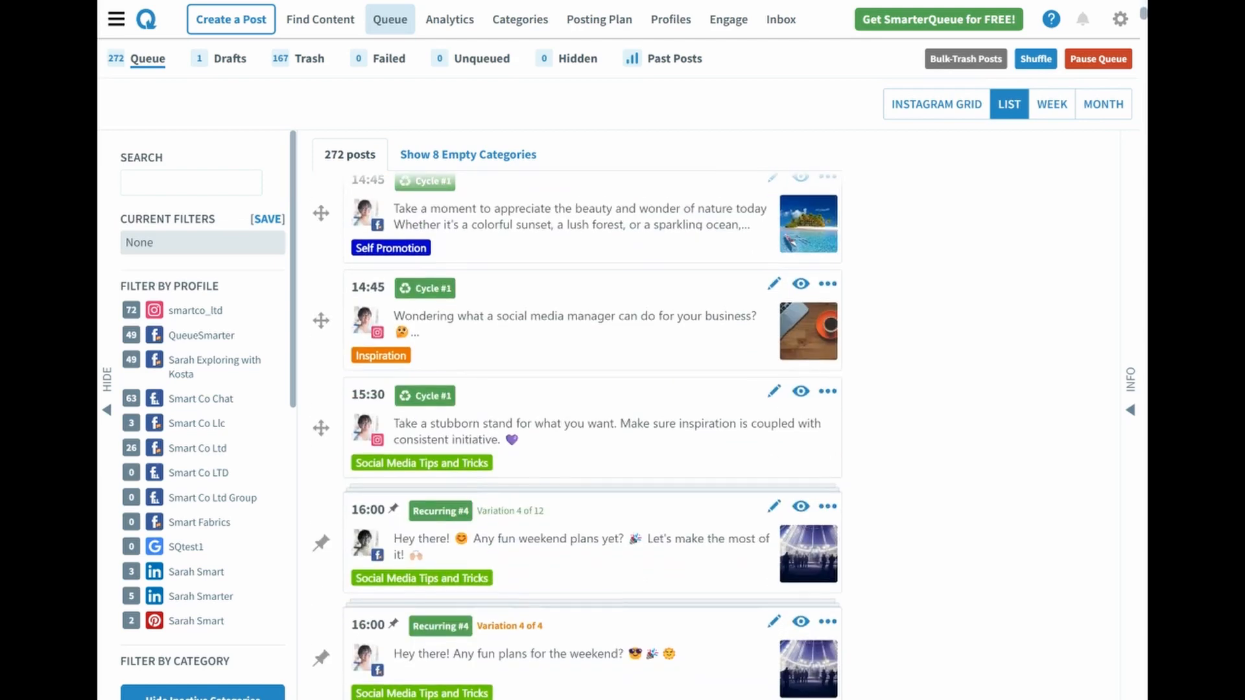
pyautogui.scroll(-1, 593, 435)
pyautogui.scroll(-1, 593, 435)
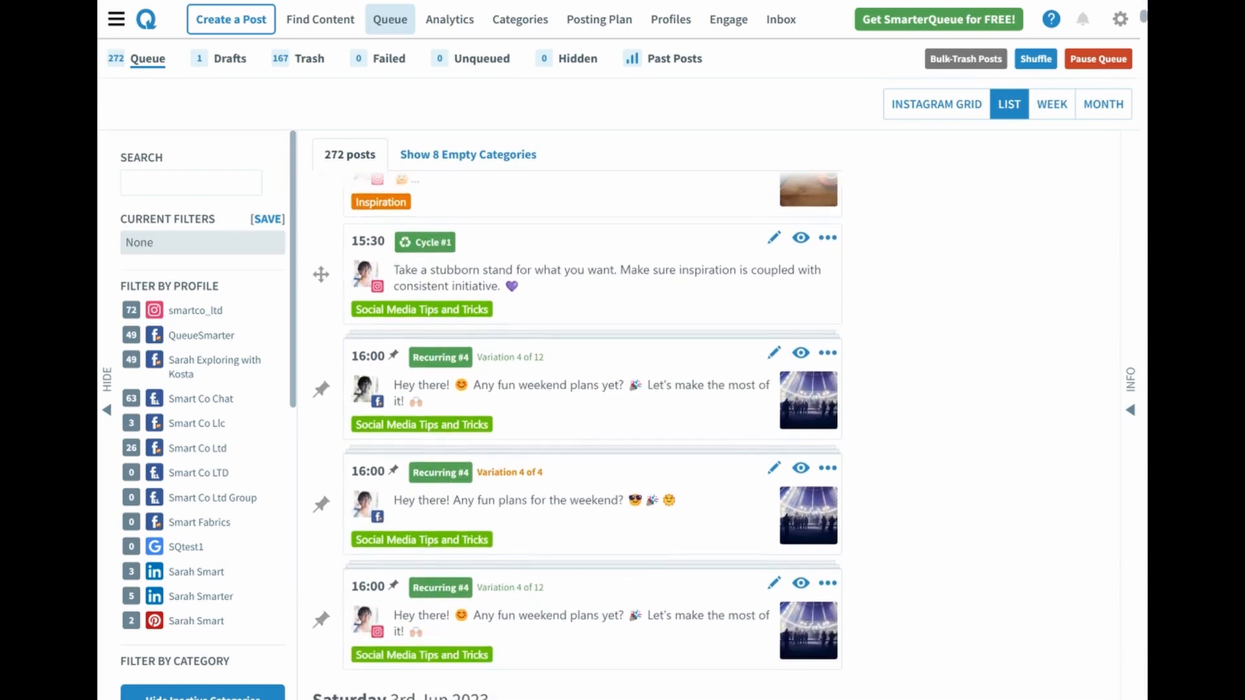
pyautogui.scroll(-1, 633, 578)
pyautogui.scroll(-2, 633, 578)
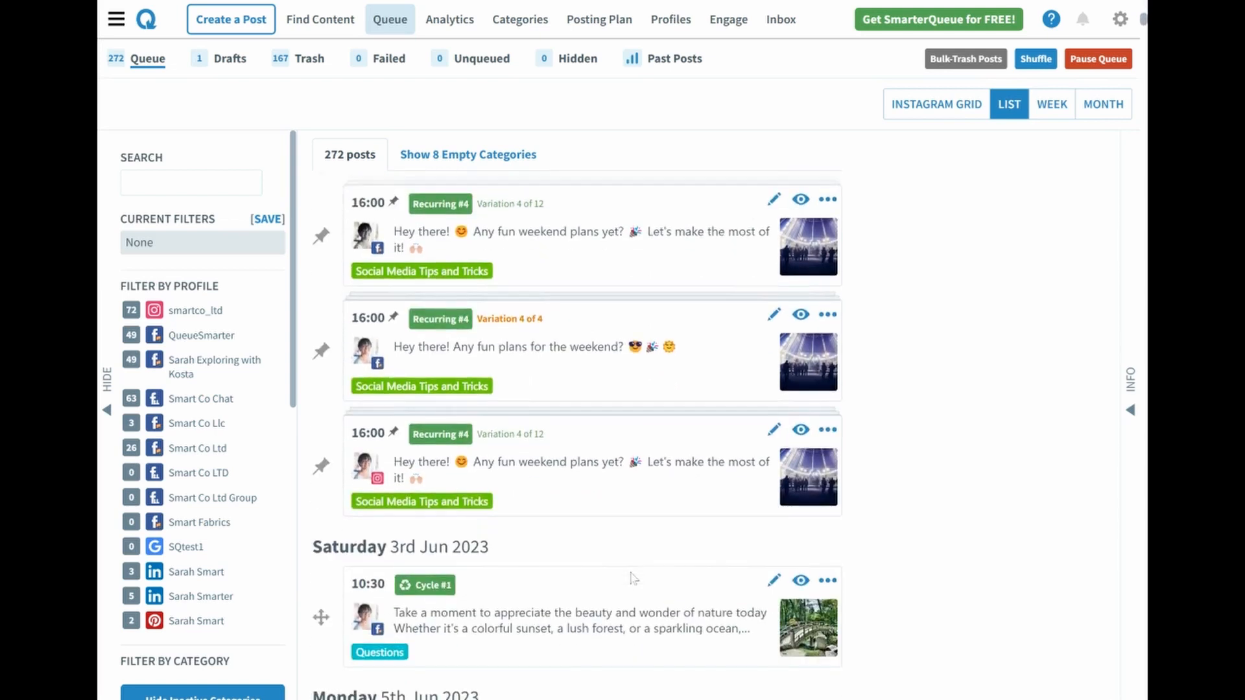
pyautogui.scroll(-2, 634, 578)
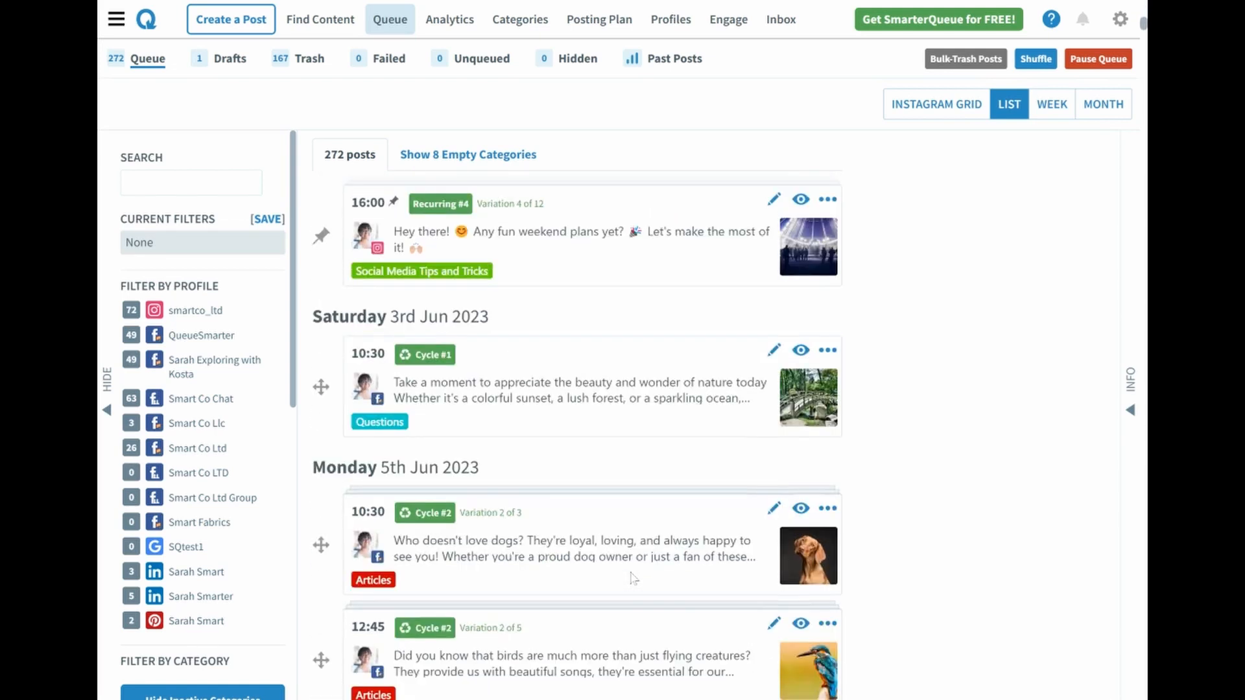
pyautogui.scroll(-1, 633, 577)
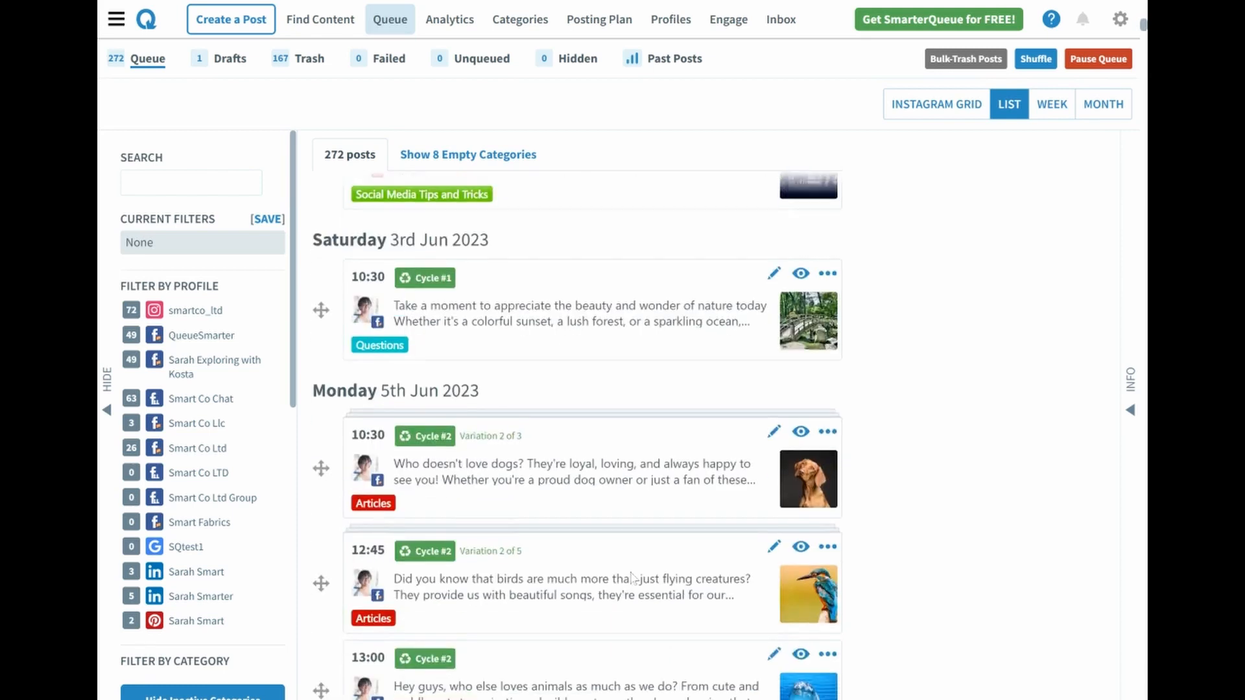
pyautogui.scroll(-3, 634, 578)
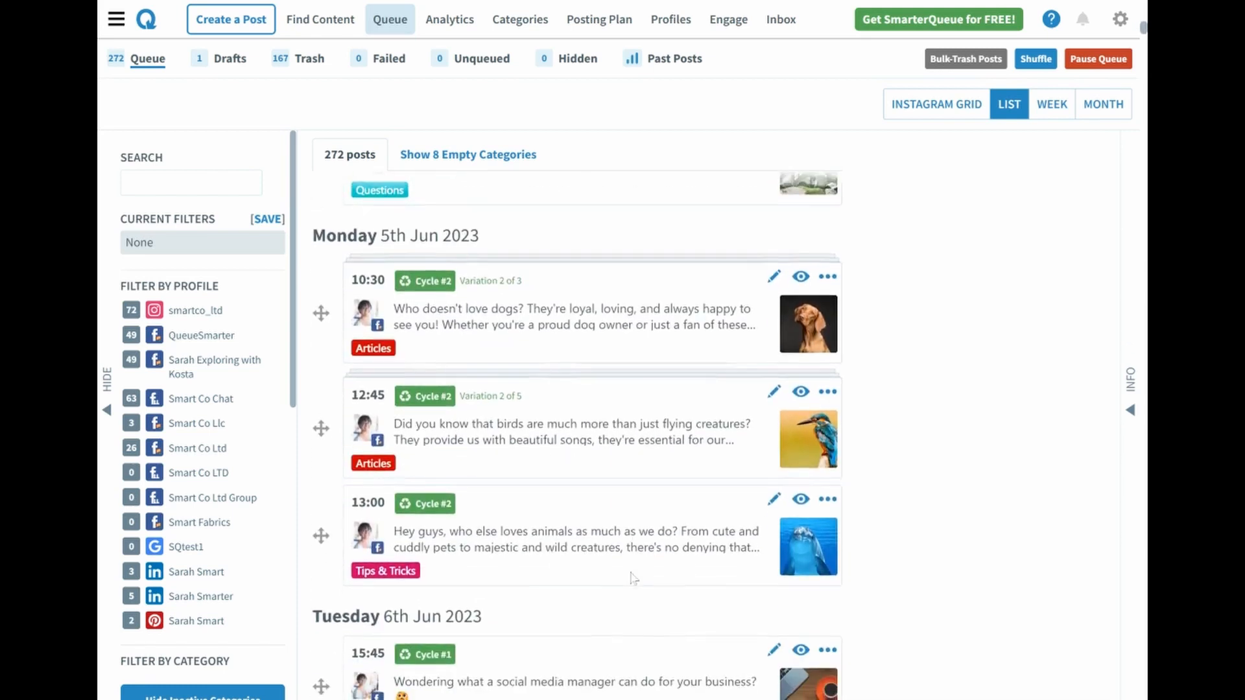
pyautogui.scroll(-3, 634, 578)
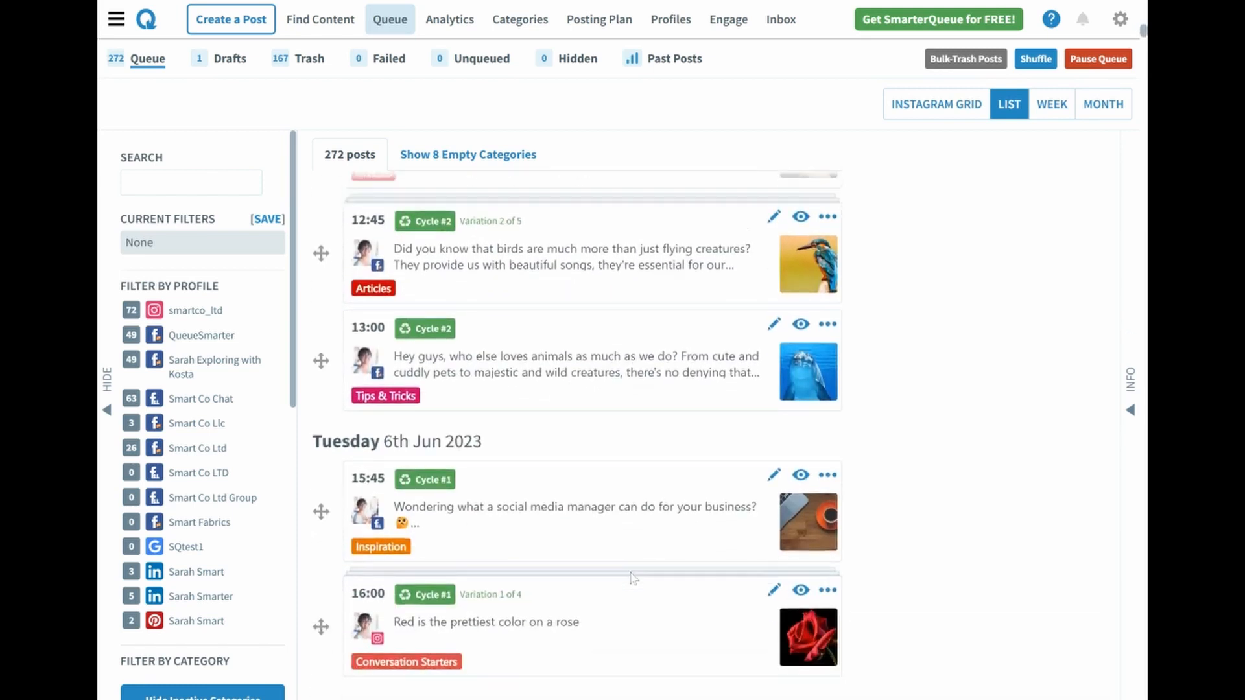
pyautogui.scroll(-1, 633, 578)
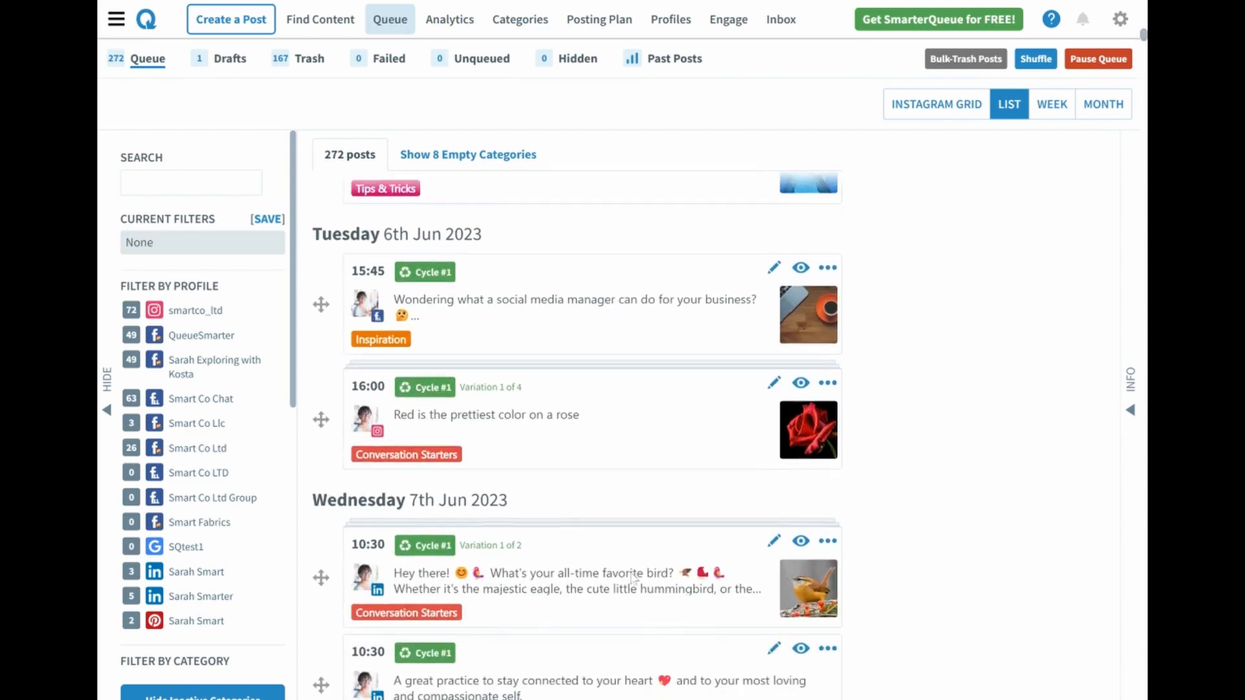
pyautogui.scroll(-2, 634, 578)
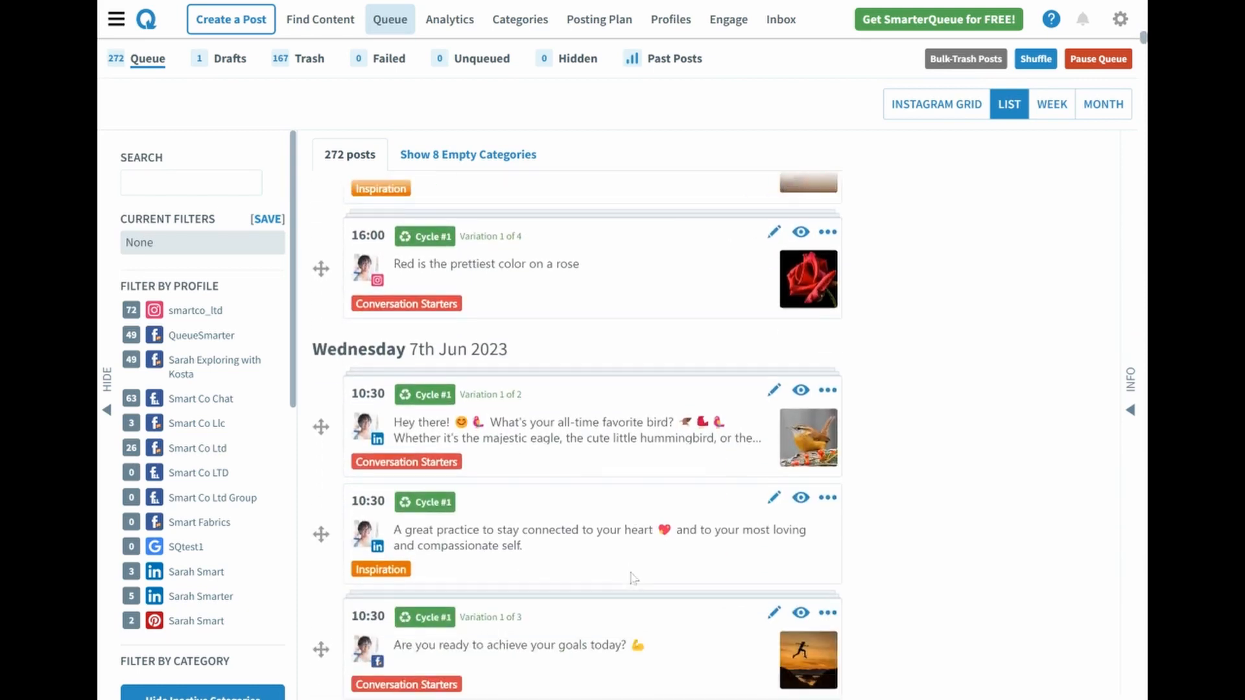
pyautogui.scroll(-1, 634, 578)
pyautogui.scroll(-2, 633, 578)
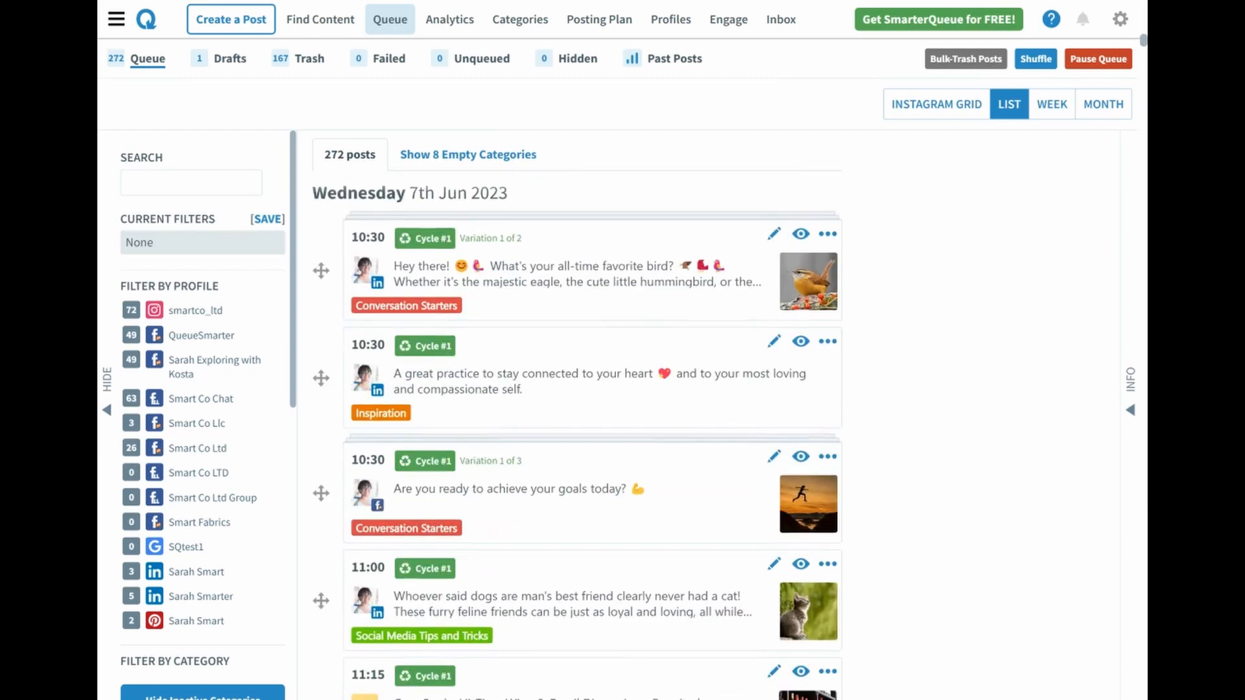
pyautogui.scroll(-2, 634, 579)
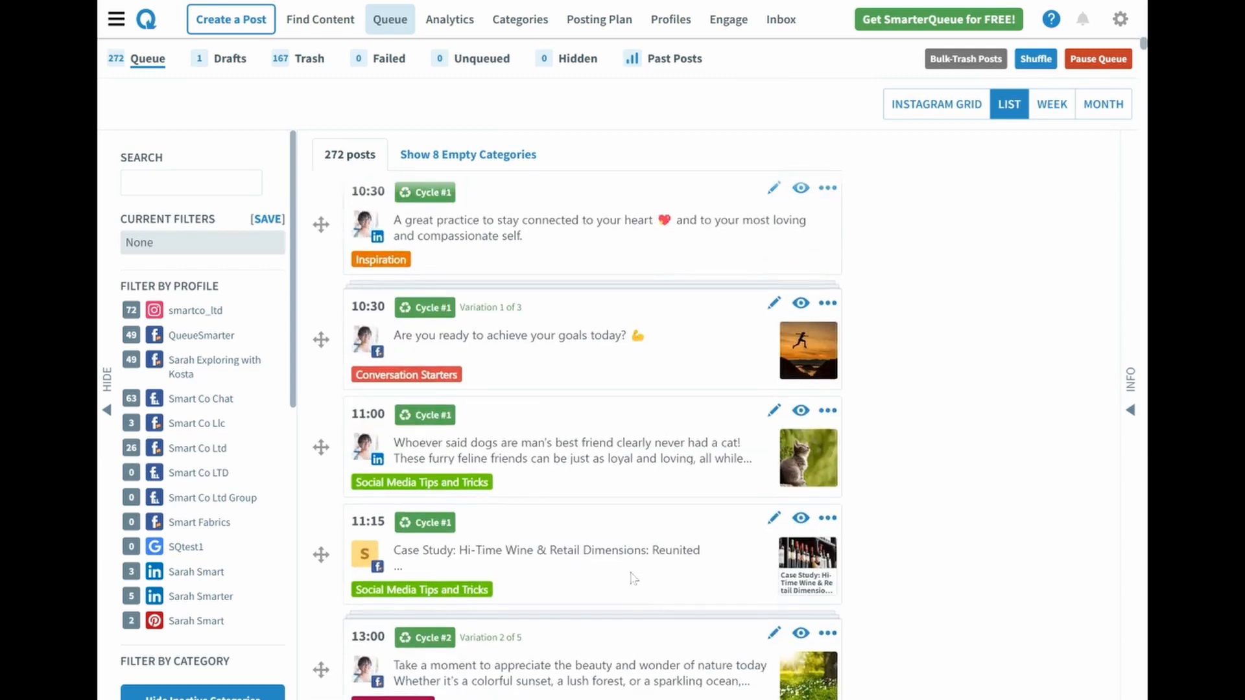